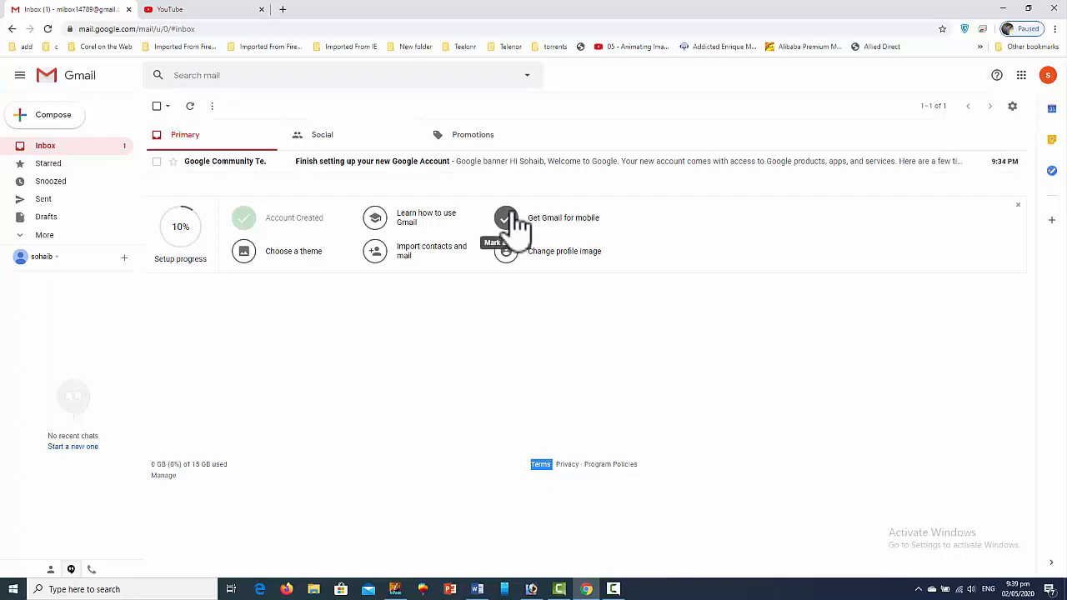
- Check which Google account is signed in to Gmail
click(1047, 75)
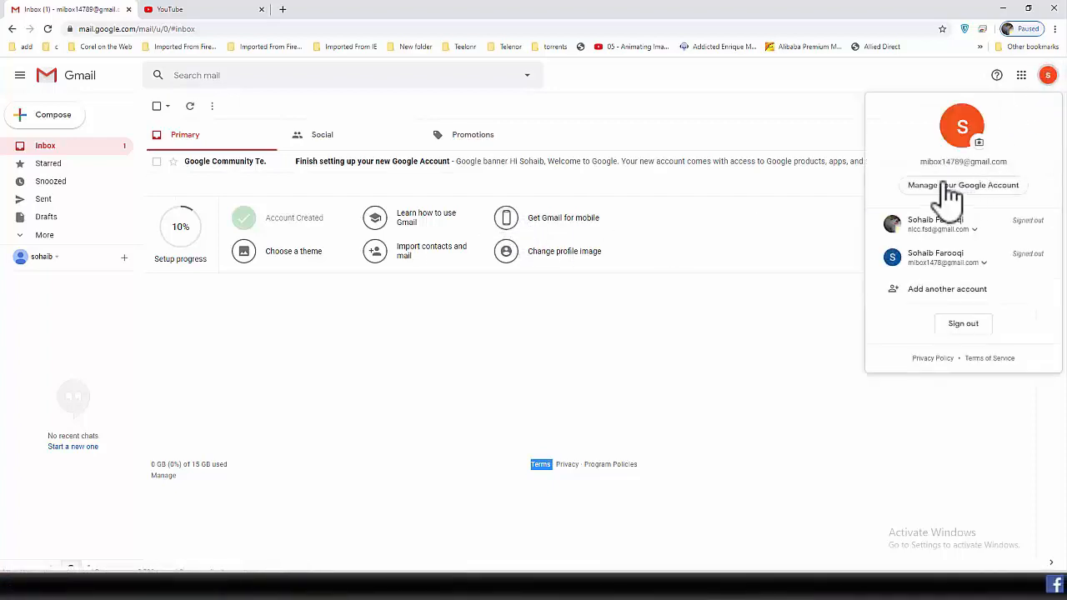
drag(920, 162, 1028, 180)
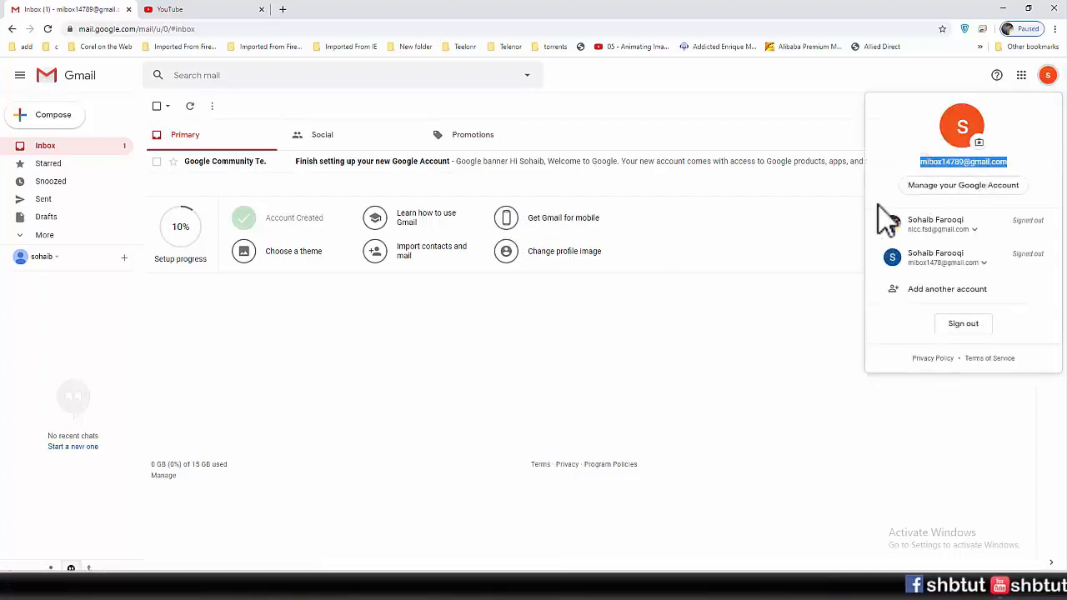
click(816, 297)
- Switch to YouTube, sign in with the Google account and start creating a channel that uses a custom name
click(194, 10)
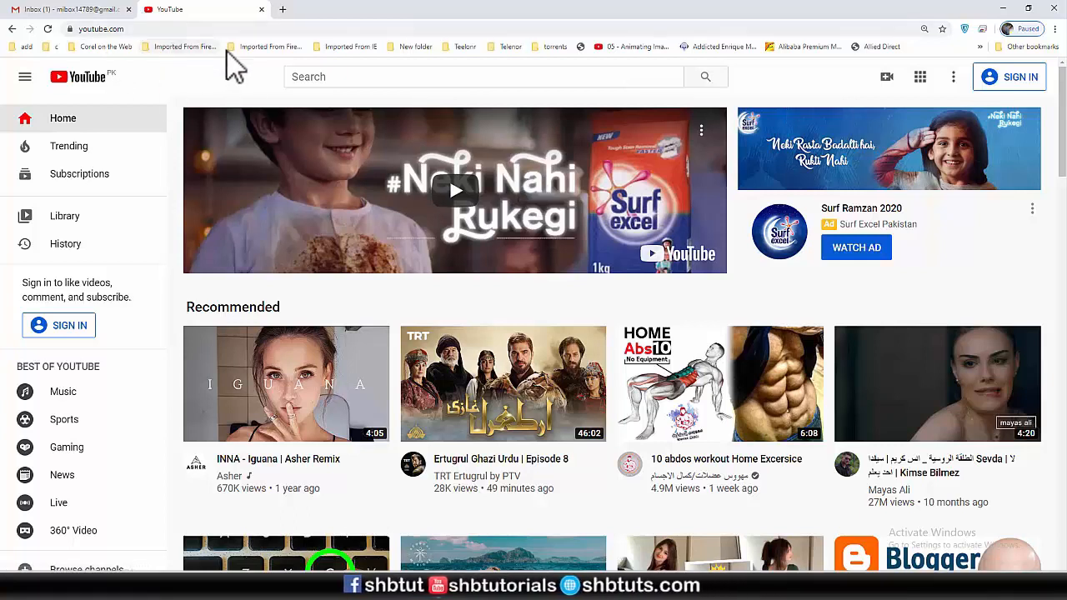
click(1021, 79)
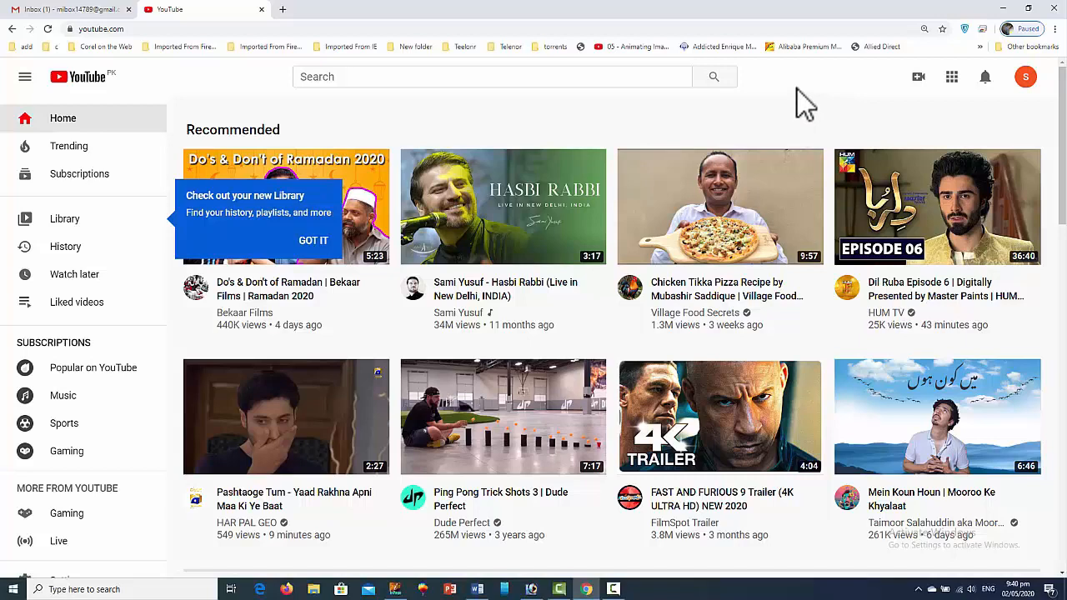
click(1028, 83)
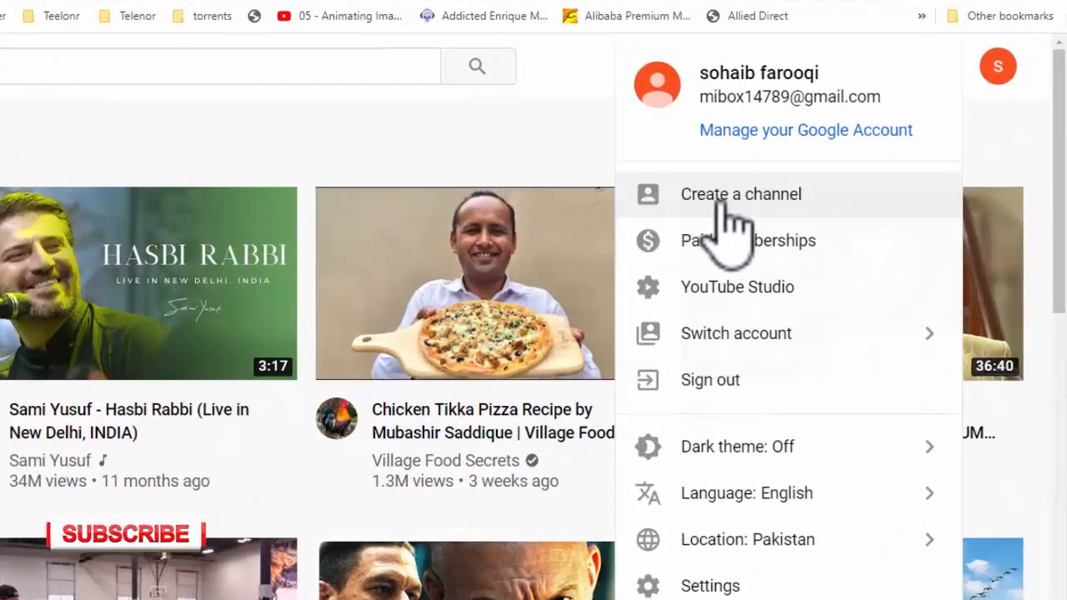
click(792, 194)
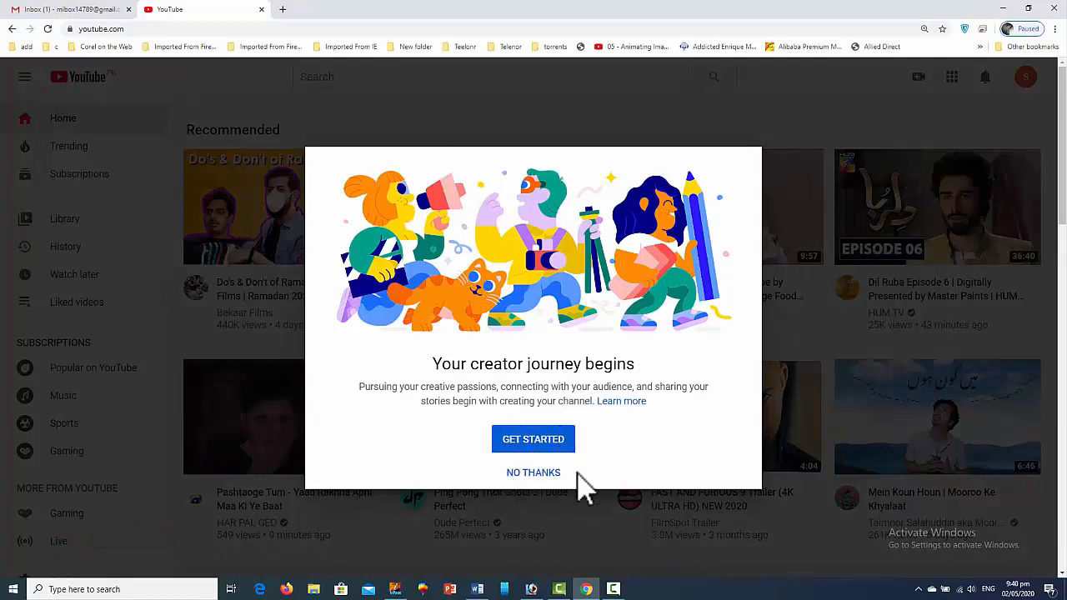
click(537, 441)
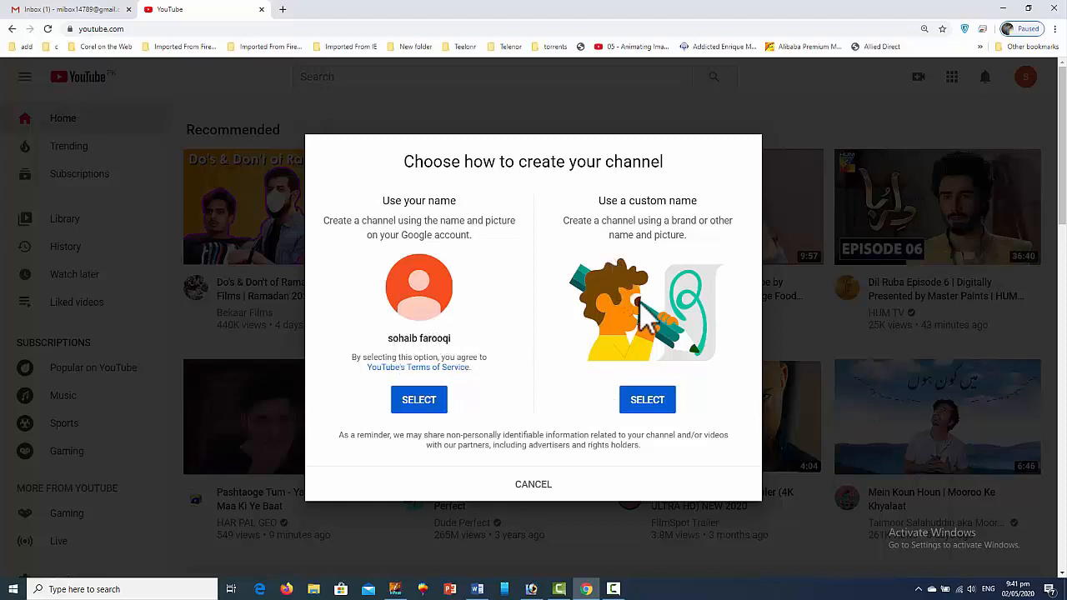
click(642, 400)
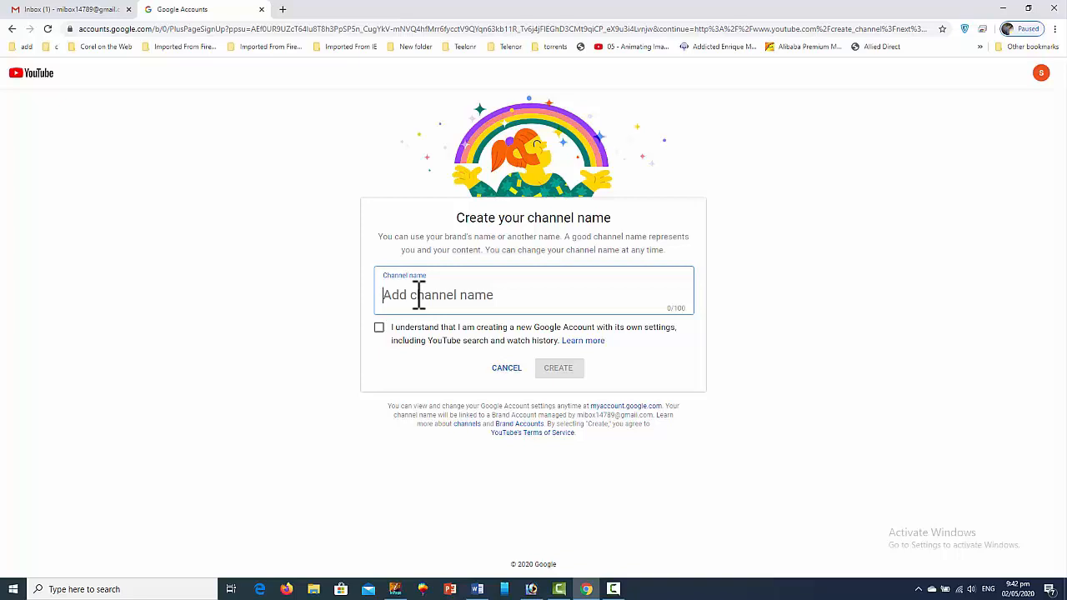
- Name the channel SHB Gaming, acknowledge that a new Google Account is being created, and create the channel
text(SHB gaming)
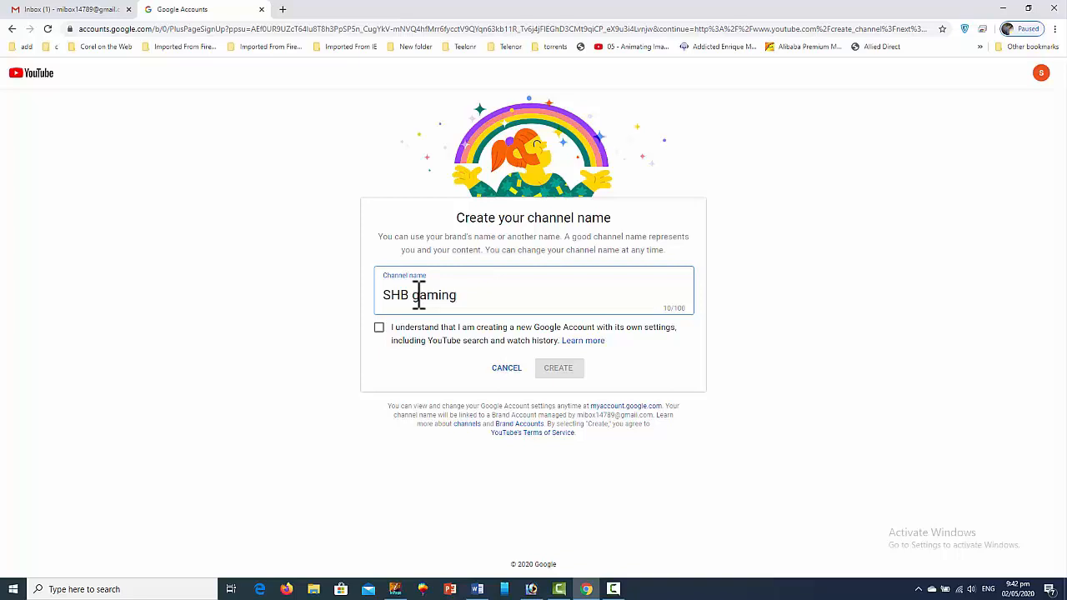
click(419, 295)
key(BackSpace)
text(G)
key(BackSpace)
click(379, 328)
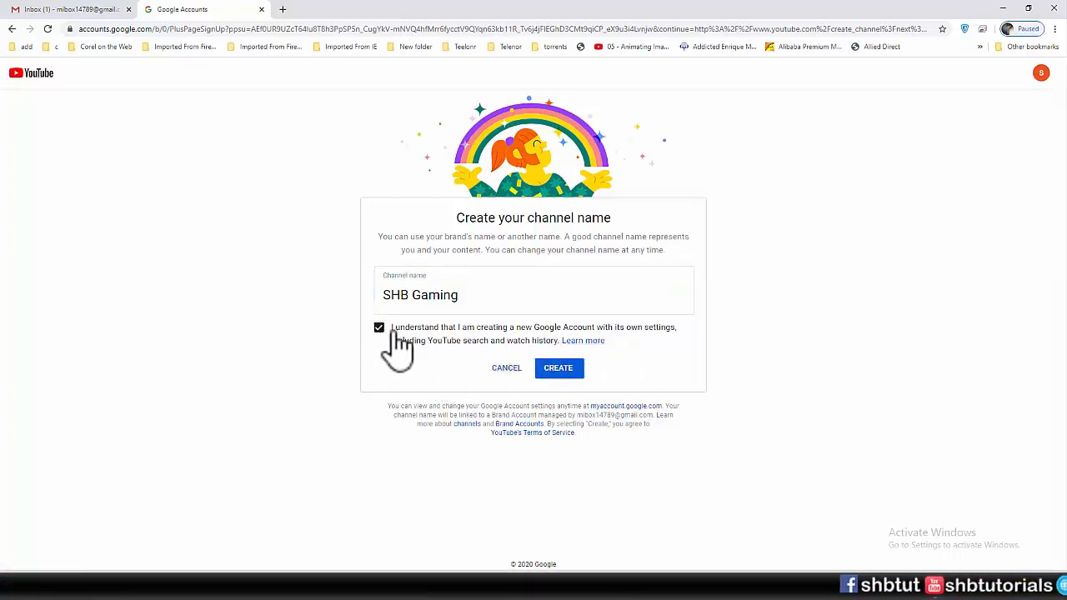
click(558, 373)
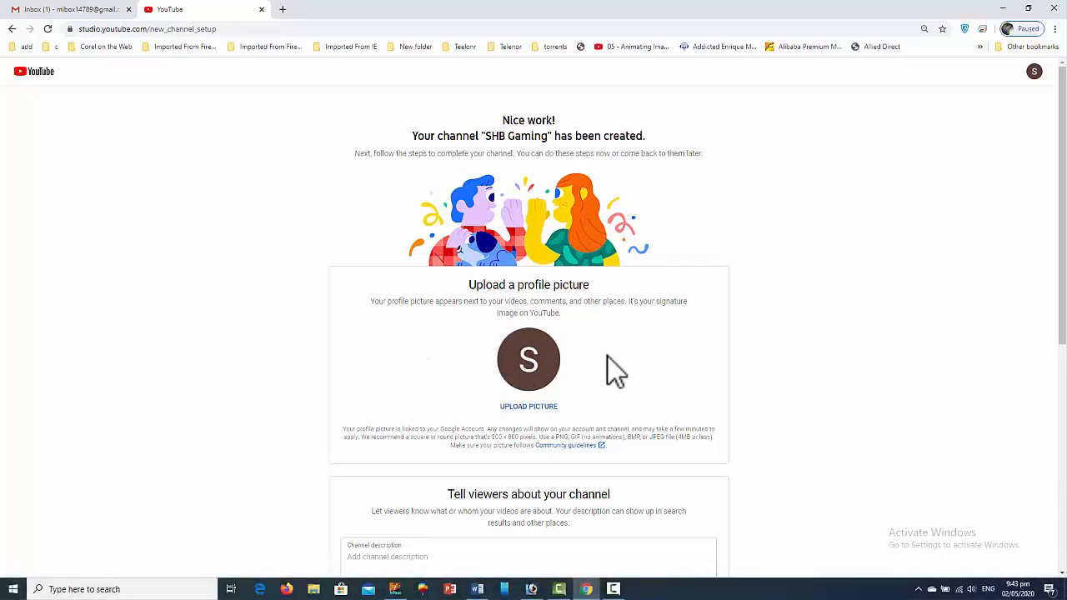
- Review the profile picture, channel description and site links sections of the channel setup page
scroll(538, 345, down, 1)
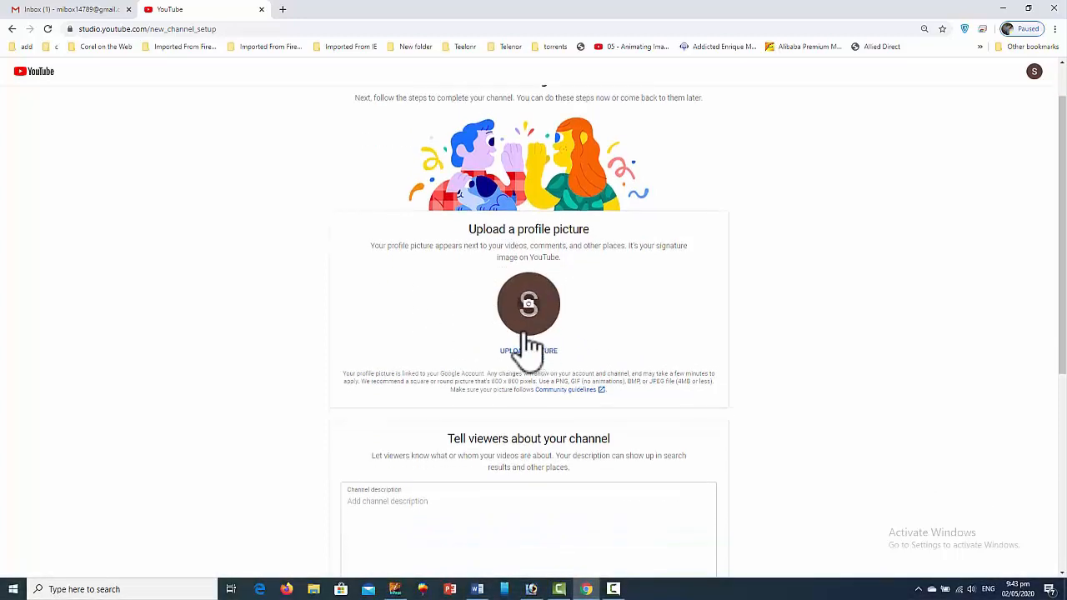
scroll(552, 310, up, 1)
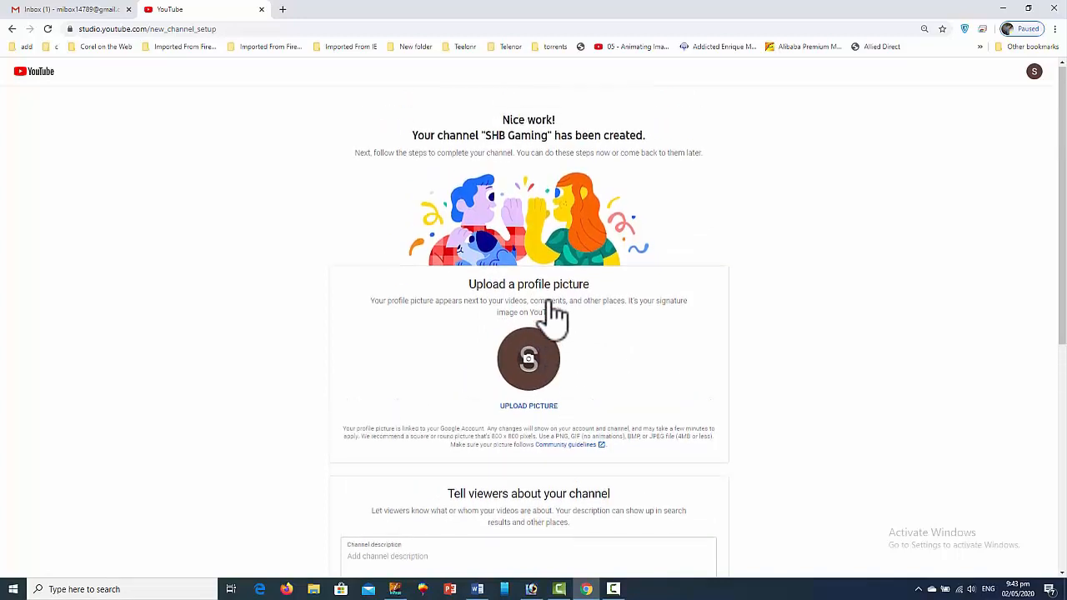
scroll(512, 298, down, 4)
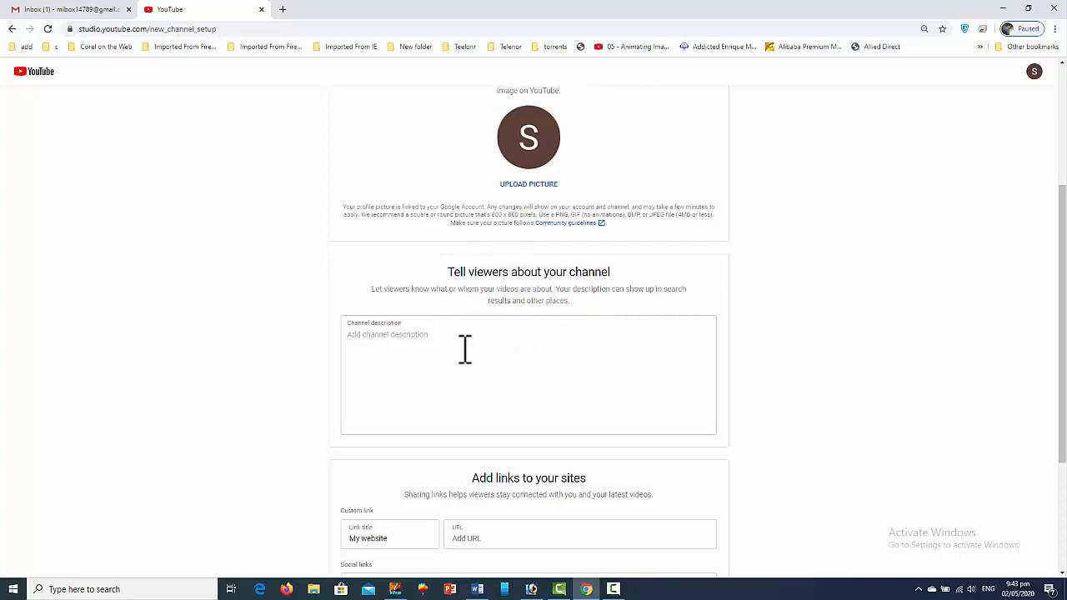
click(413, 338)
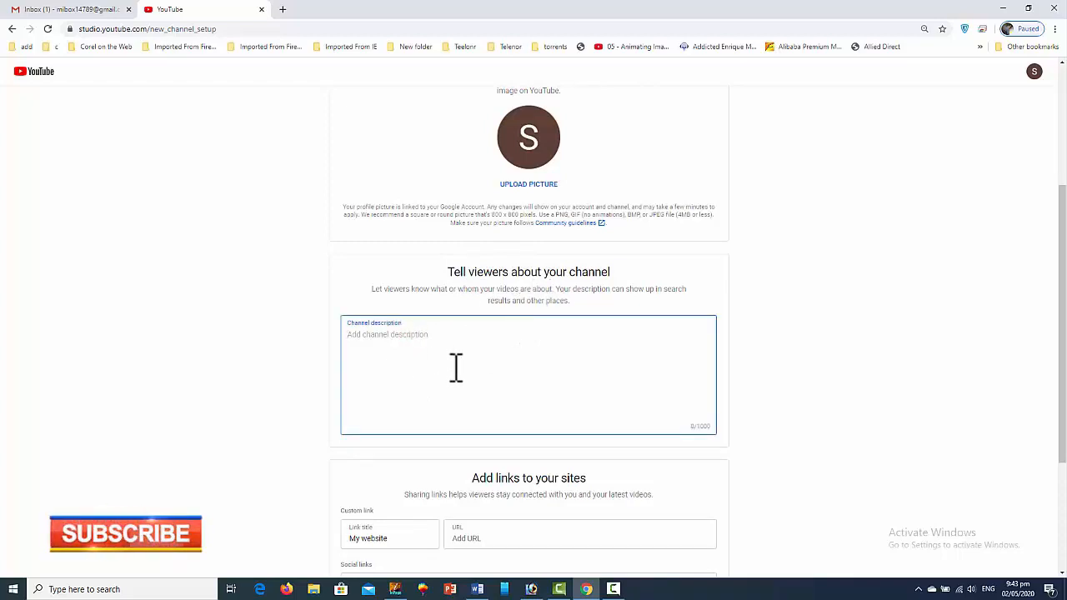
scroll(524, 238, up, 2)
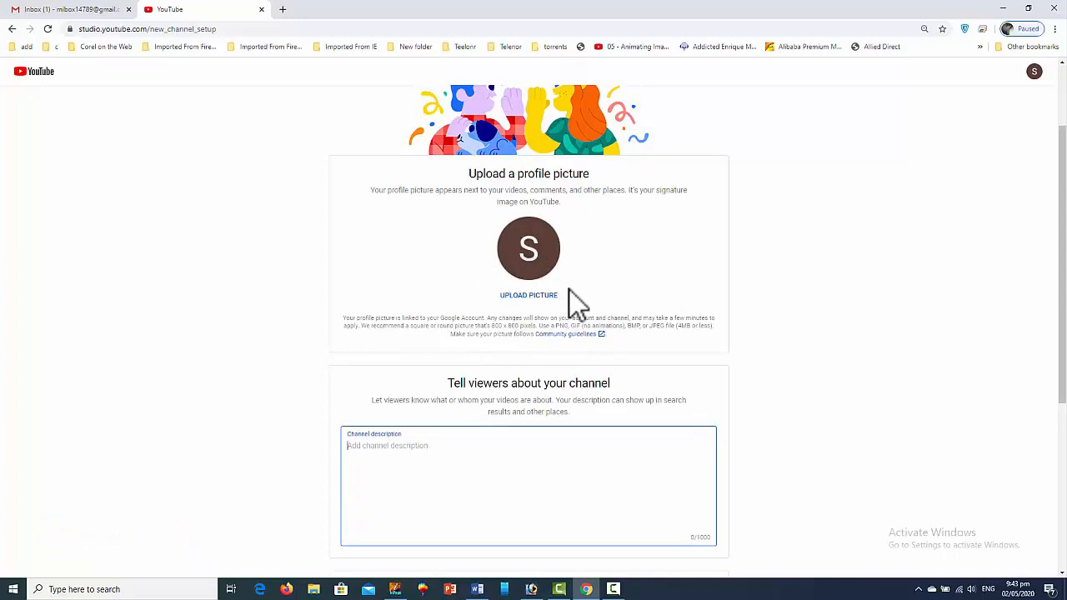
scroll(576, 304, down, 1)
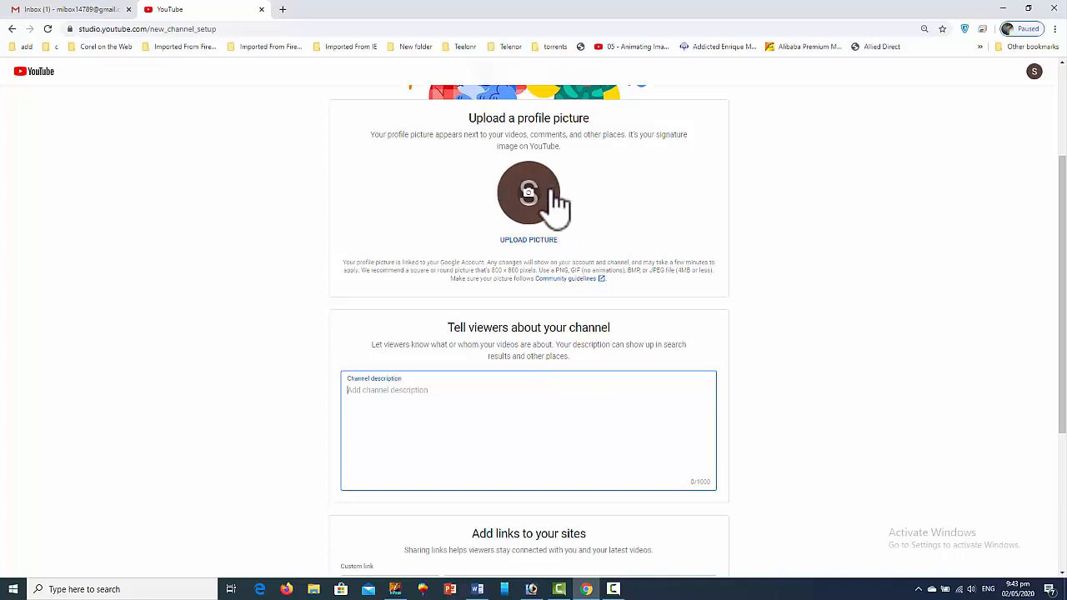
scroll(605, 233, down, 1)
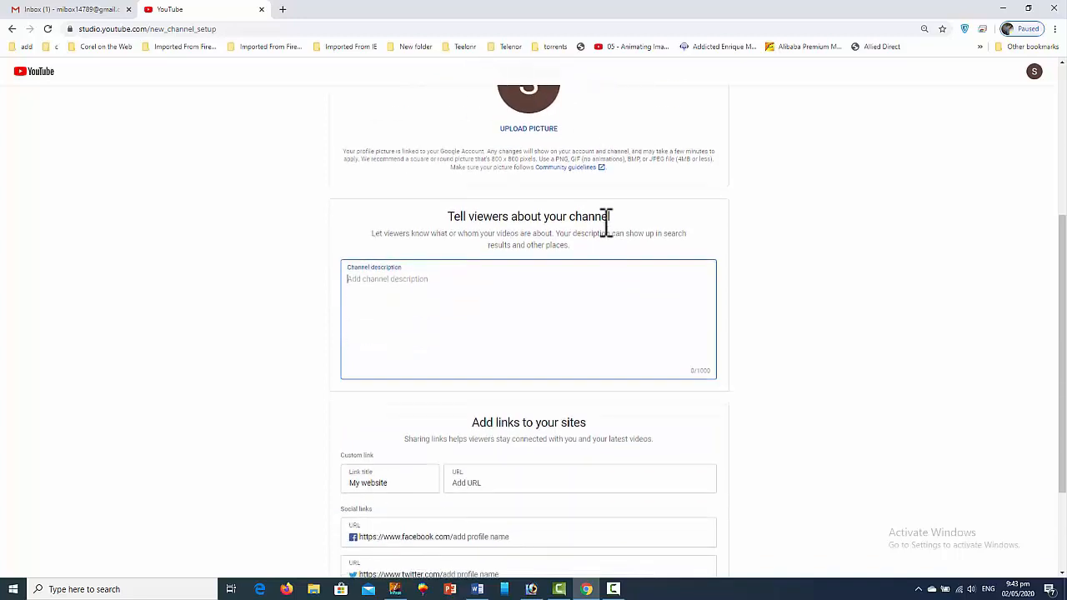
- Upload the logo-design-high-quality image from the Desktop as the channel's profile picture
scroll(408, 298, up, 1)
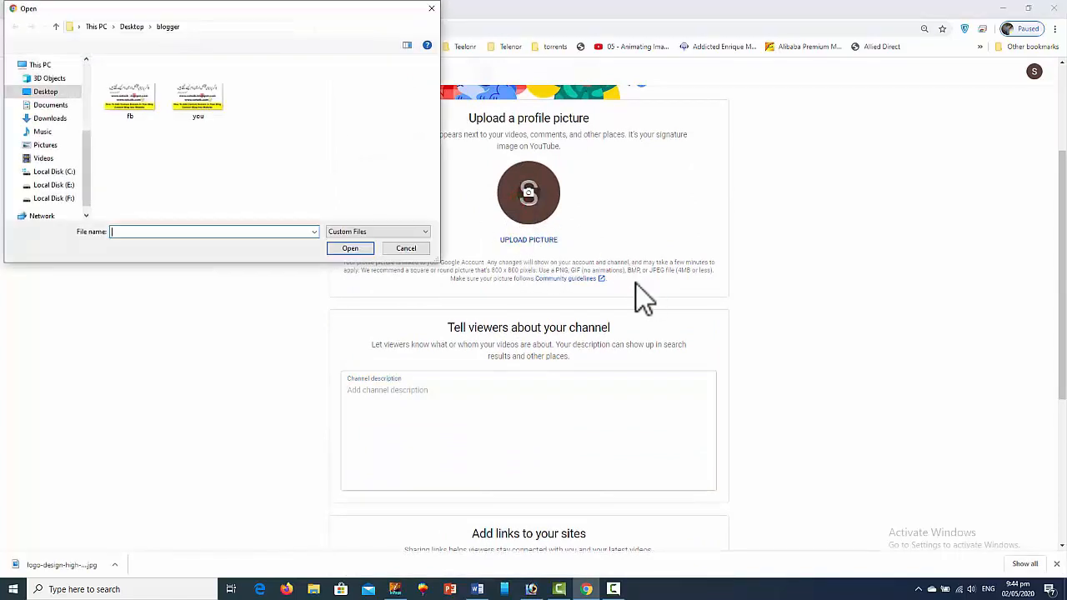
click(51, 93)
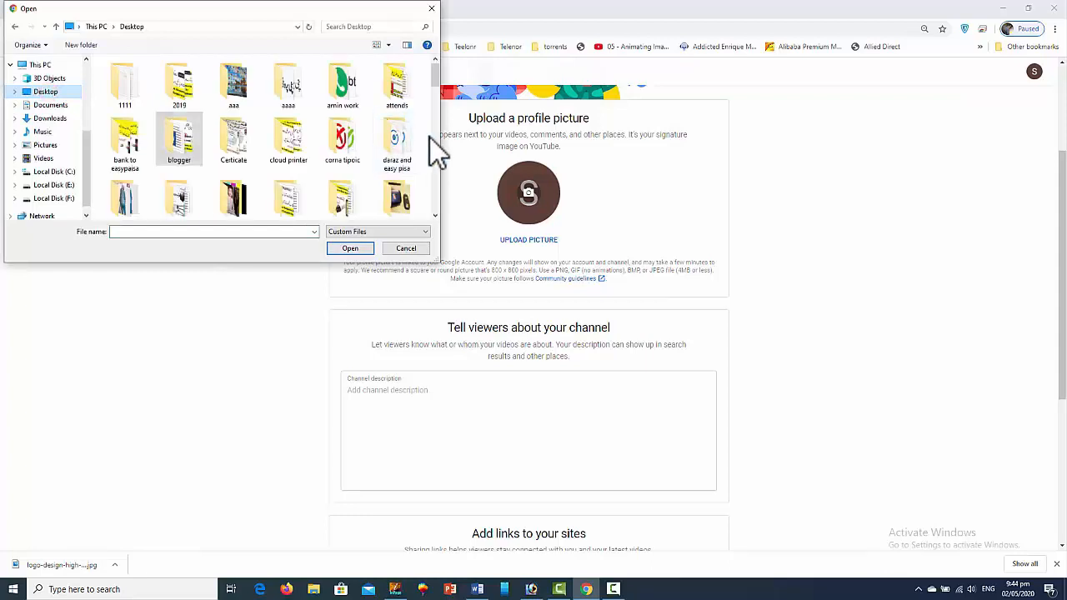
drag(432, 79, 369, 137)
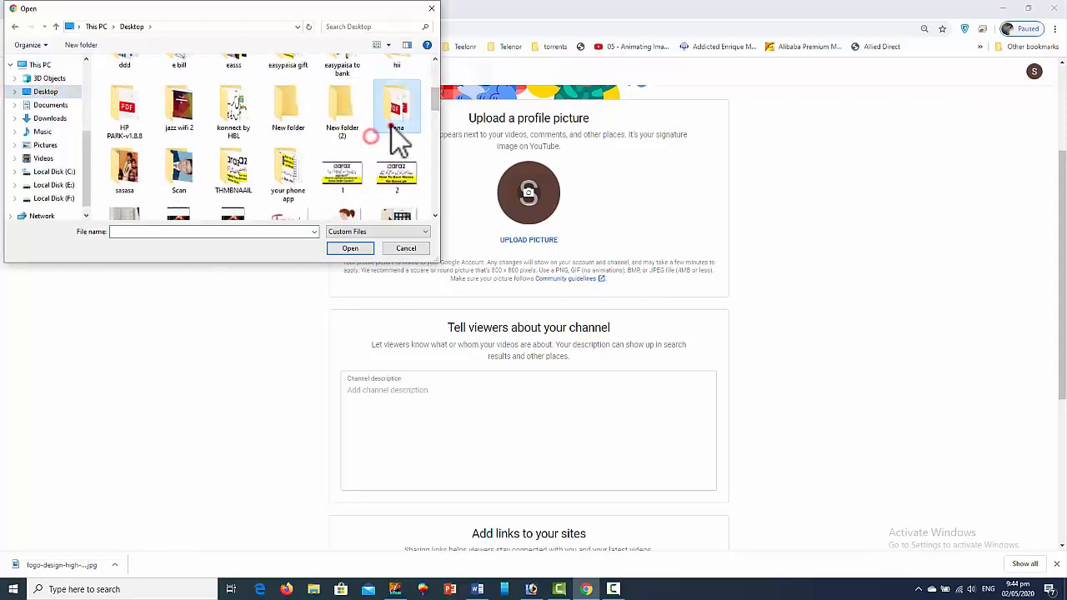
key(l)
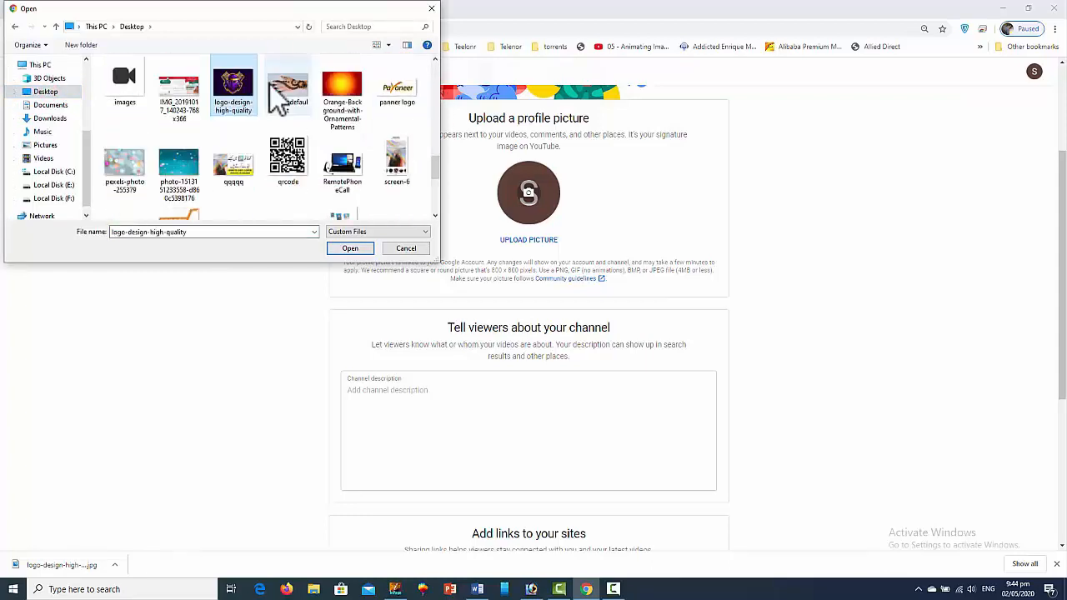
double_click(238, 91)
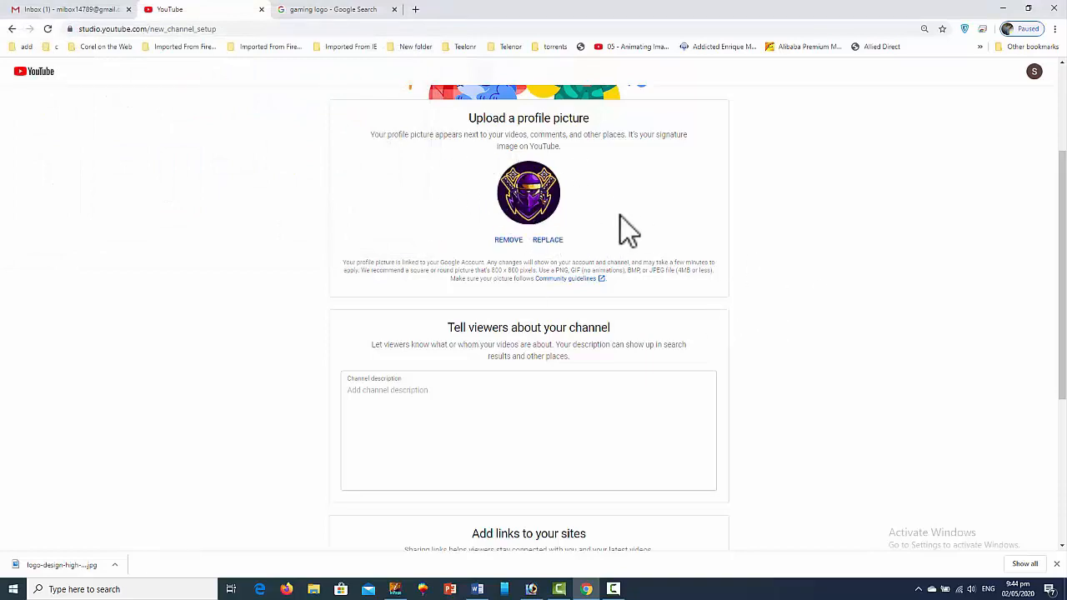
- Paste the copied introduction about SHB Gaming, a random gamer from Pakistan, into the channel description
scroll(500, 267, up, 1)
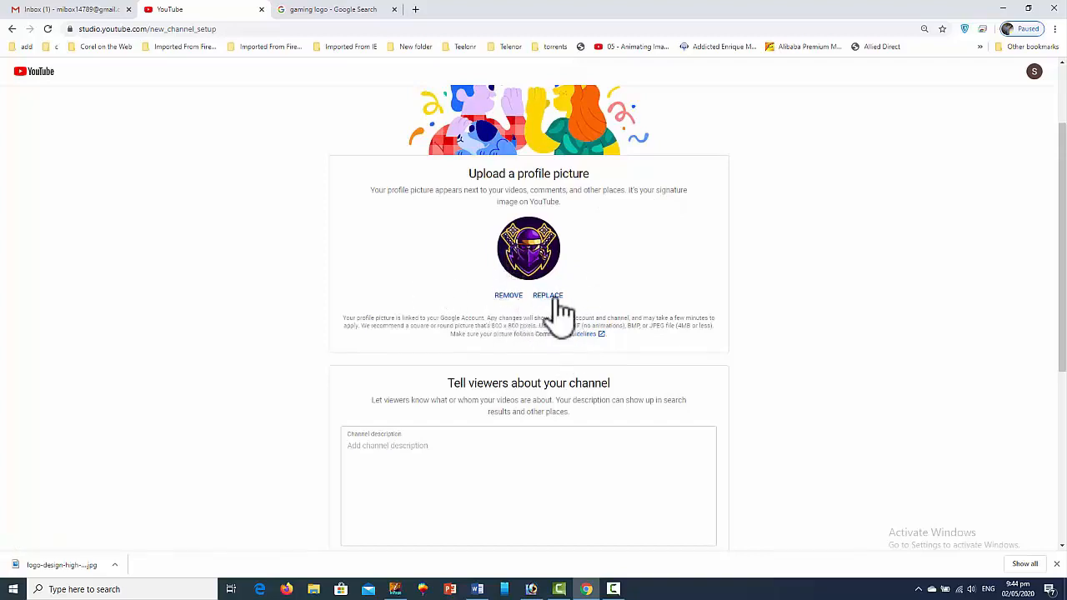
scroll(658, 320, down, 2)
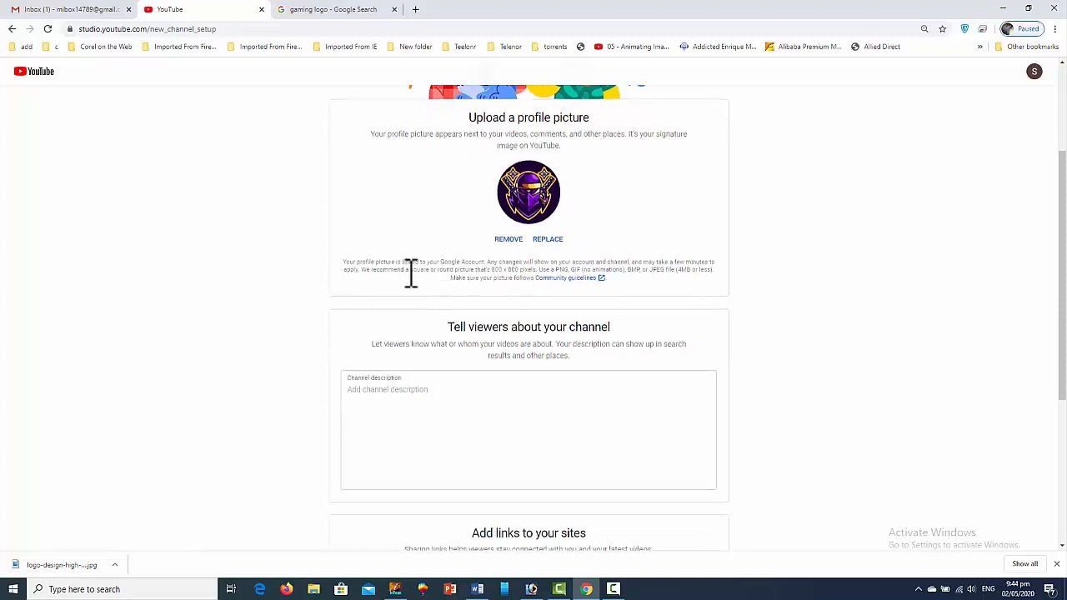
click(439, 295)
scroll(565, 314, down, 2)
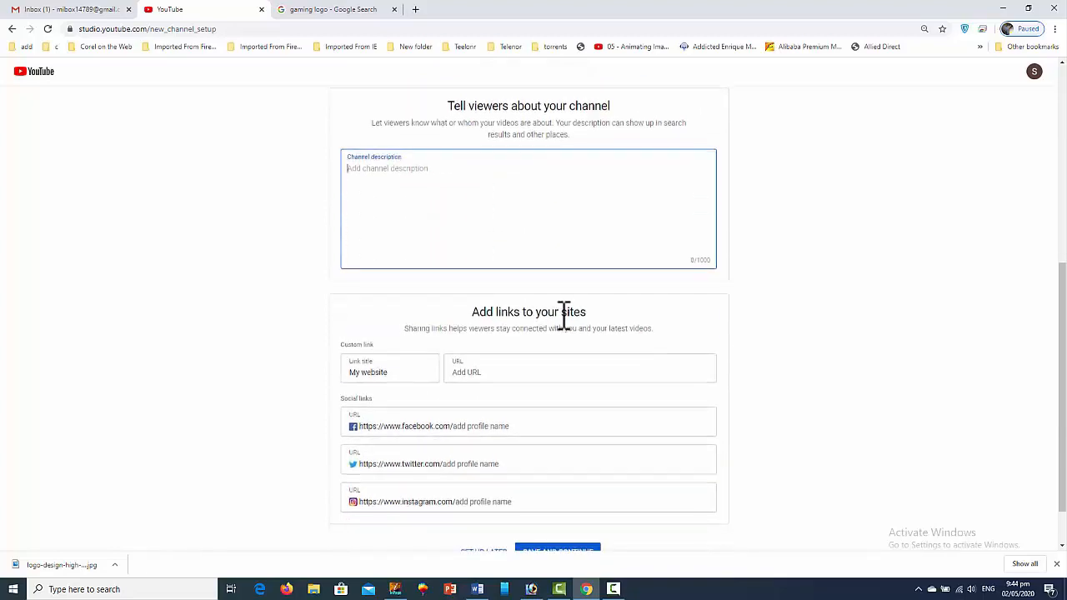
scroll(564, 317, up, 1)
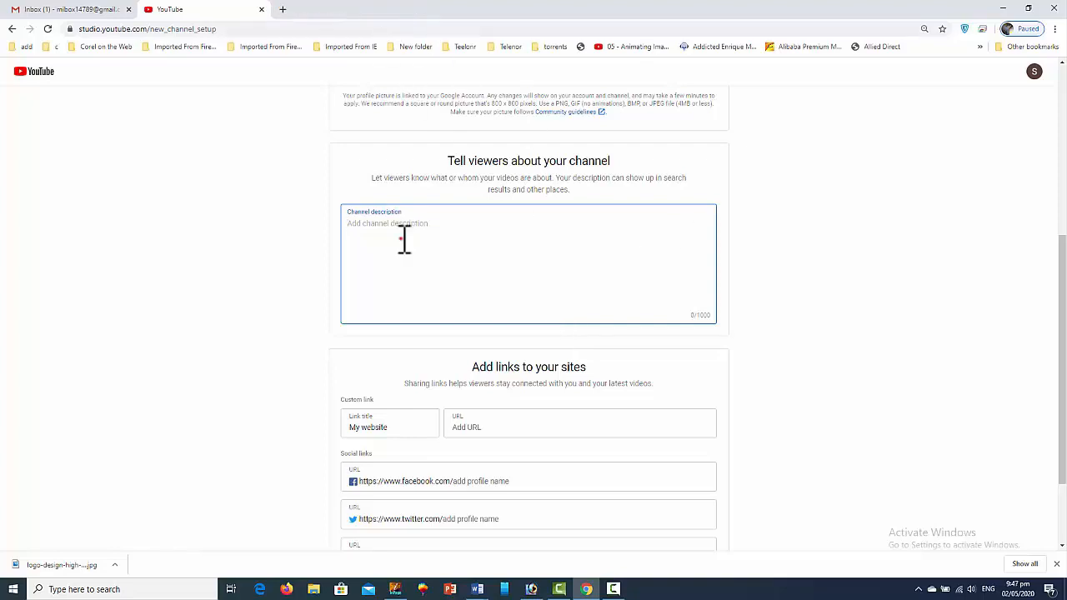
right_click(394, 226)
click(461, 313)
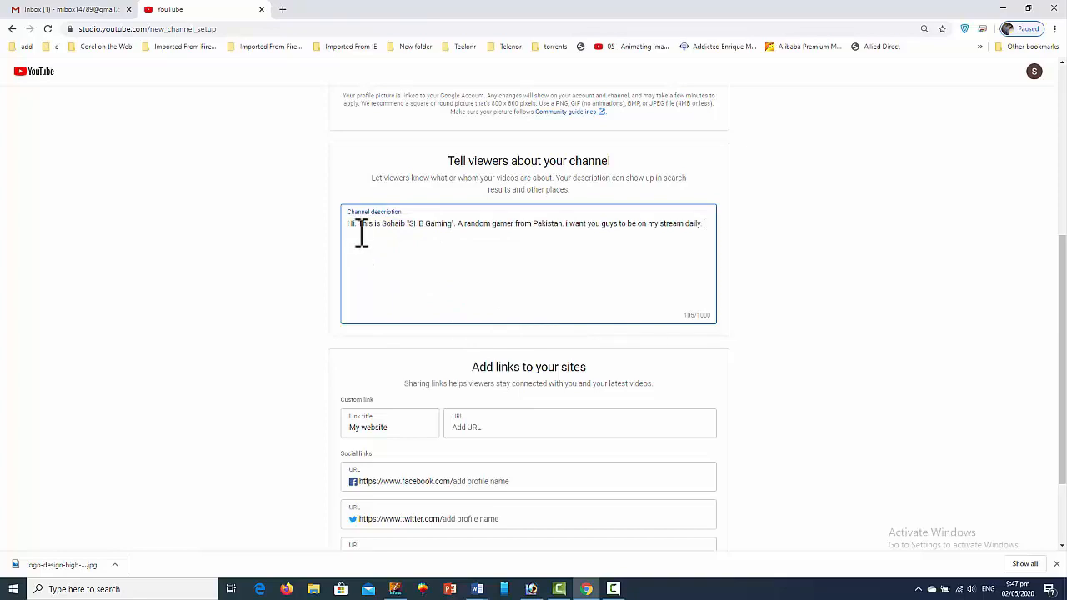
- Append "All my social media links are in my video description." to the end of the channel description
scroll(624, 335, up, 1)
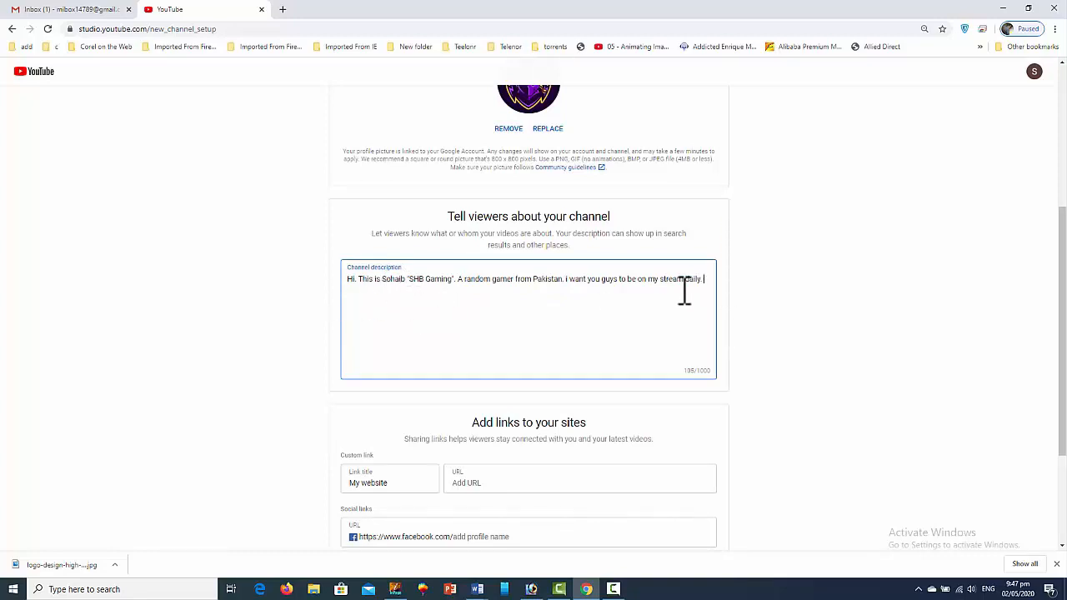
mouse_move(707, 279)
mouse_down()
mouse_move(586, 295)
mouse_move(698, 281)
mouse_up()
text(All my social media links are in my video description.)
scroll(541, 311, down, 1)
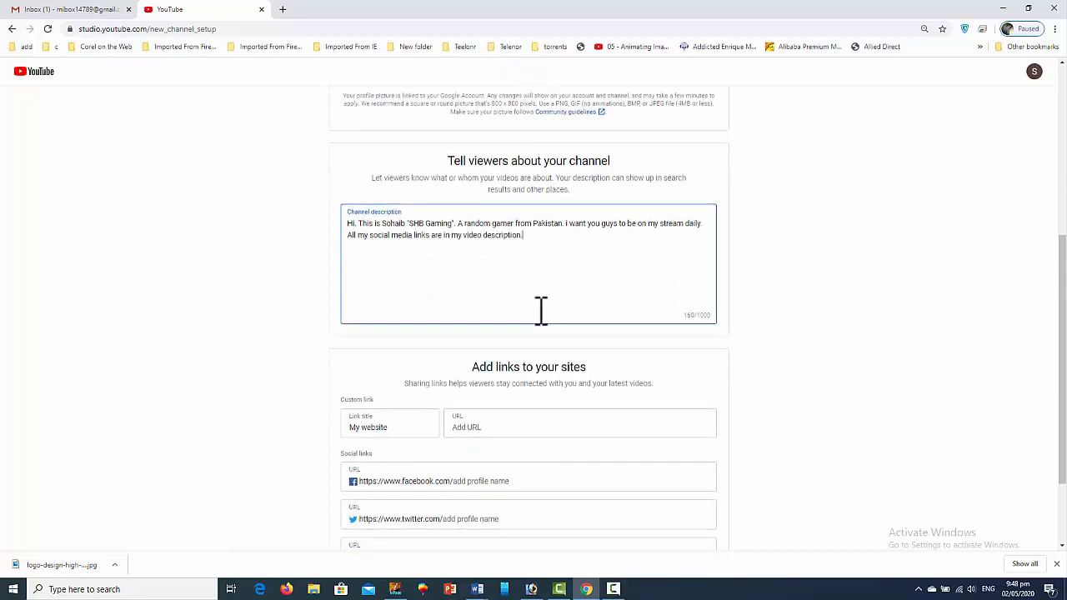
scroll(462, 371, down, 1)
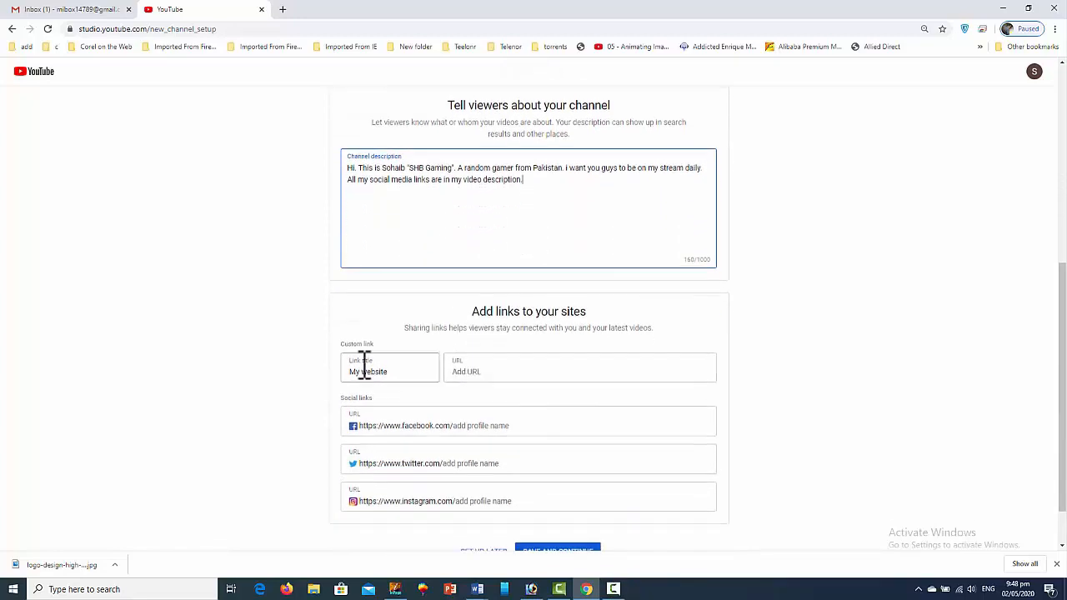
scroll(390, 412, down, 1)
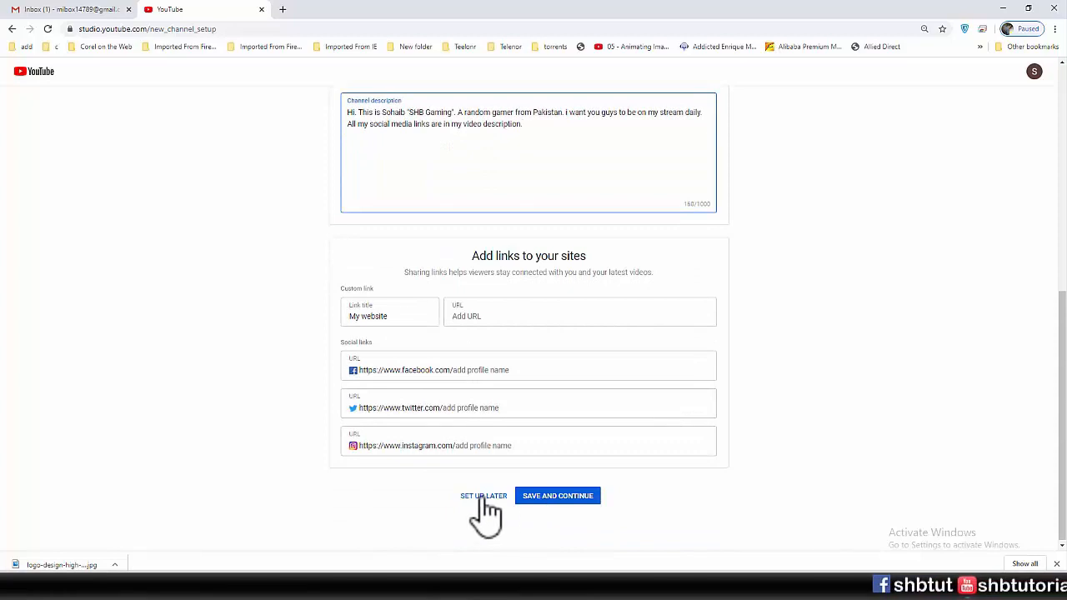
scroll(504, 348, up, 1)
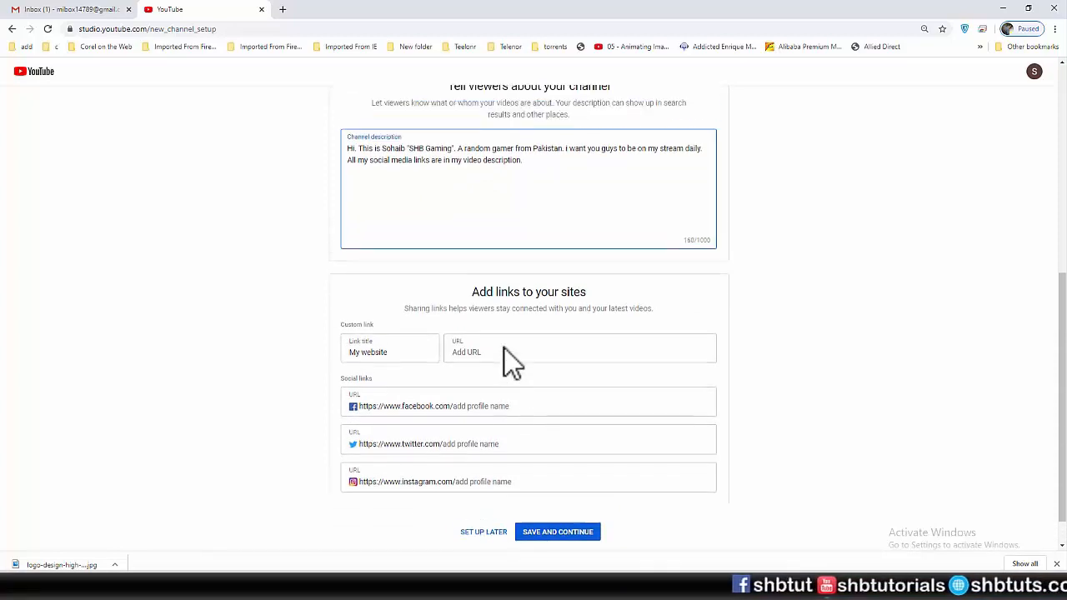
scroll(408, 380, down, 1)
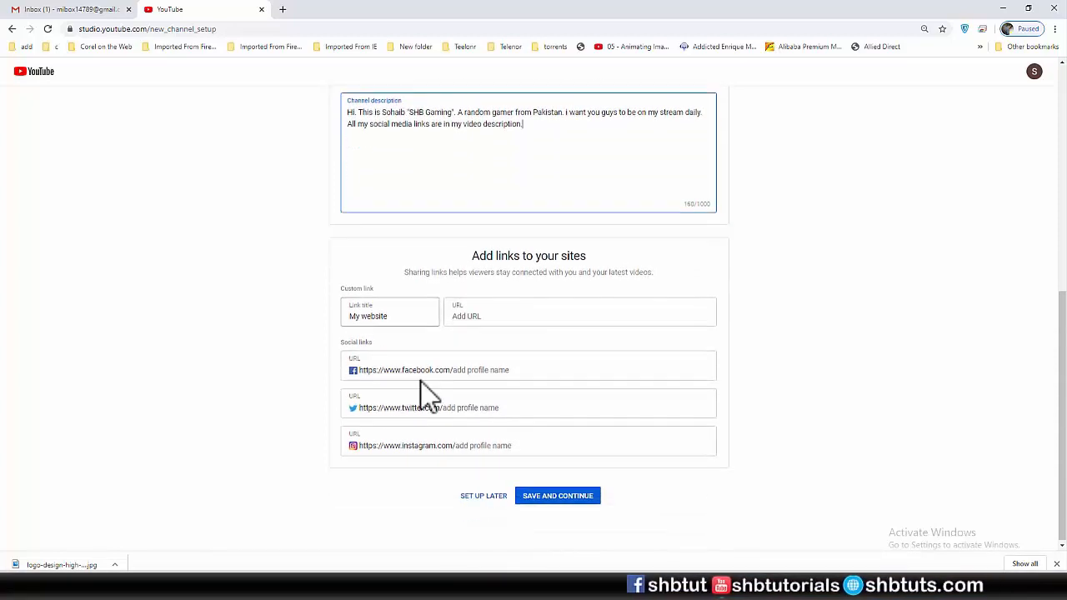
click(475, 369)
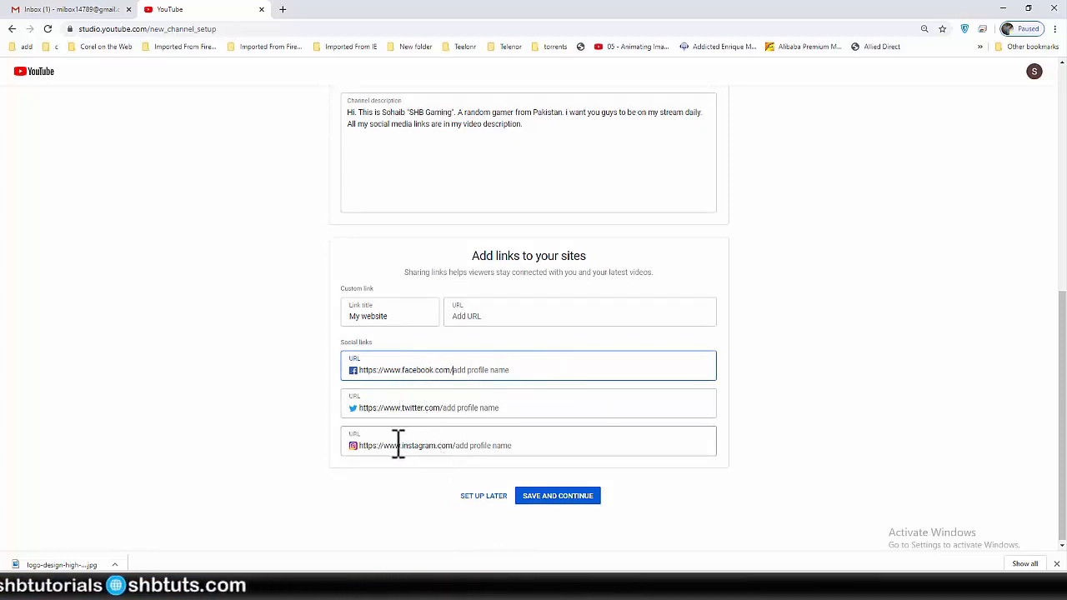
click(450, 407)
scroll(435, 299, up, 1)
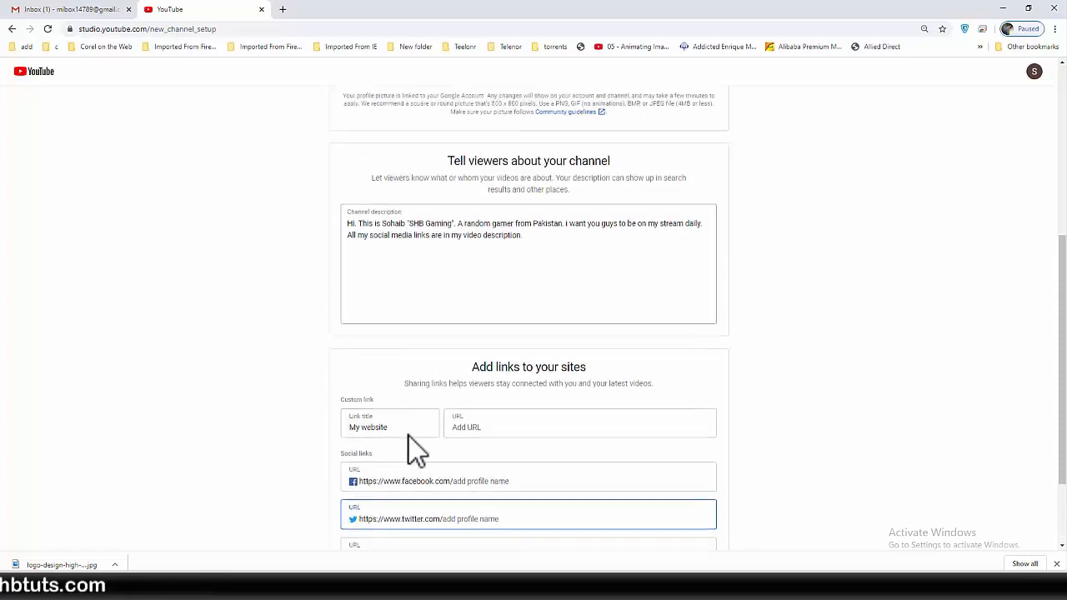
click(479, 427)
text(www.shbtuts.com)
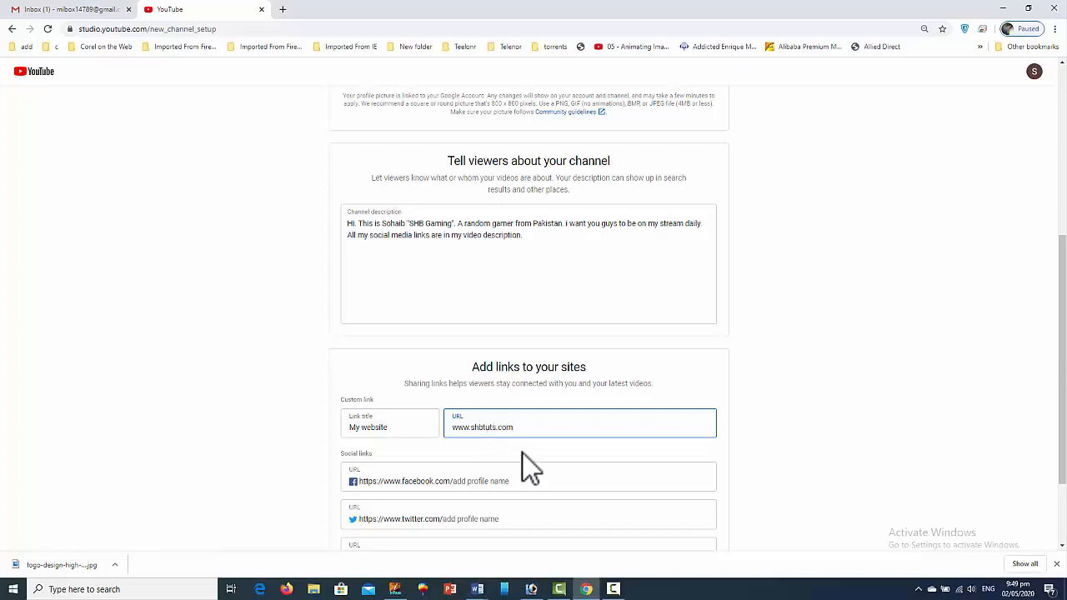
click(793, 459)
- Fill in the owner's profile name in the Twitter social link
scroll(775, 450, down, 1)
click(501, 423)
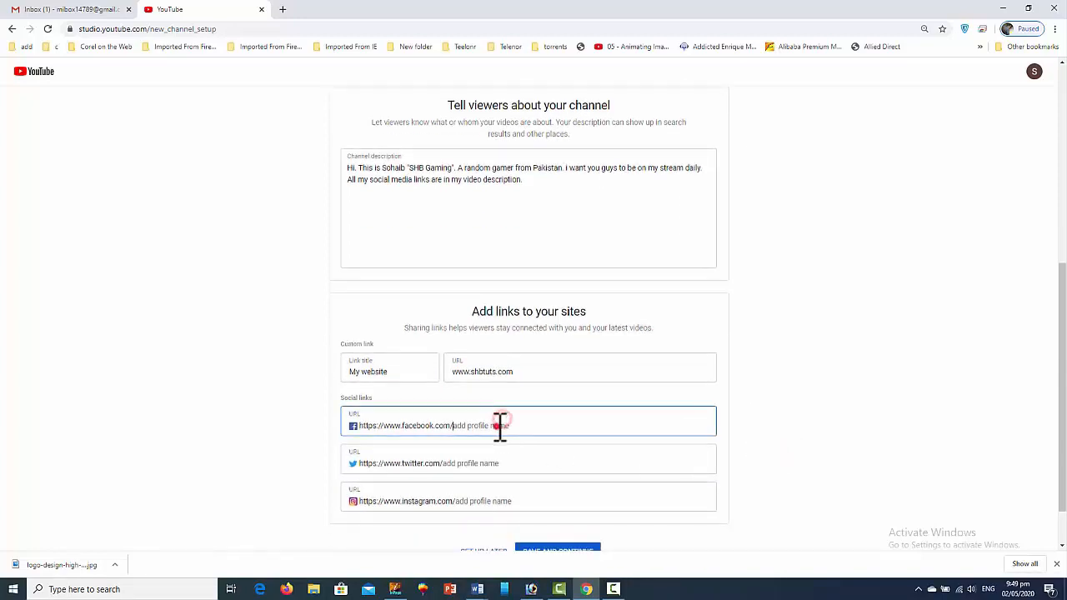
click(467, 460)
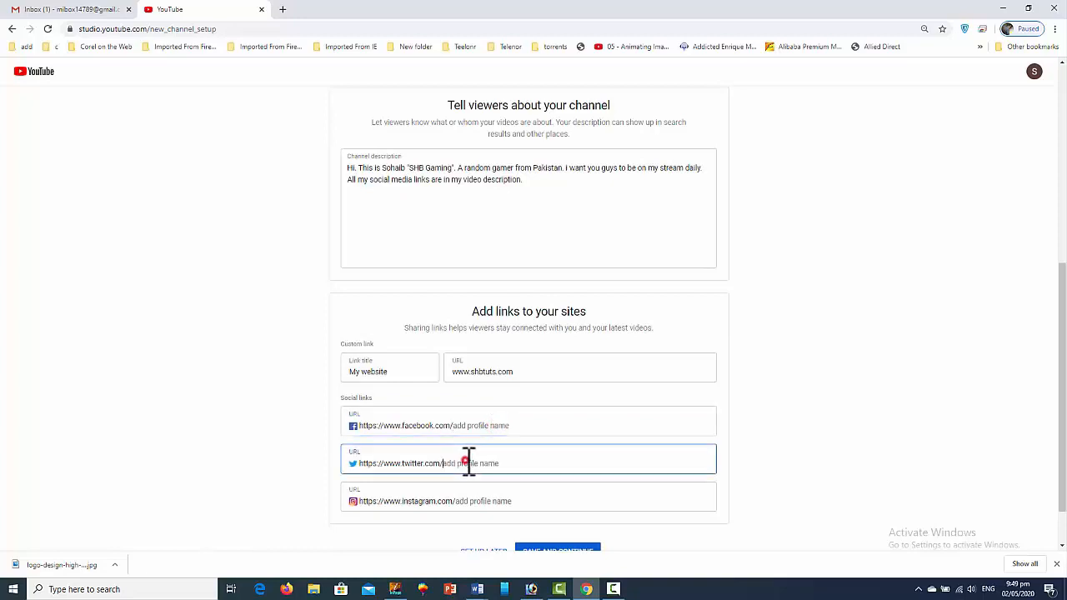
text(soha)
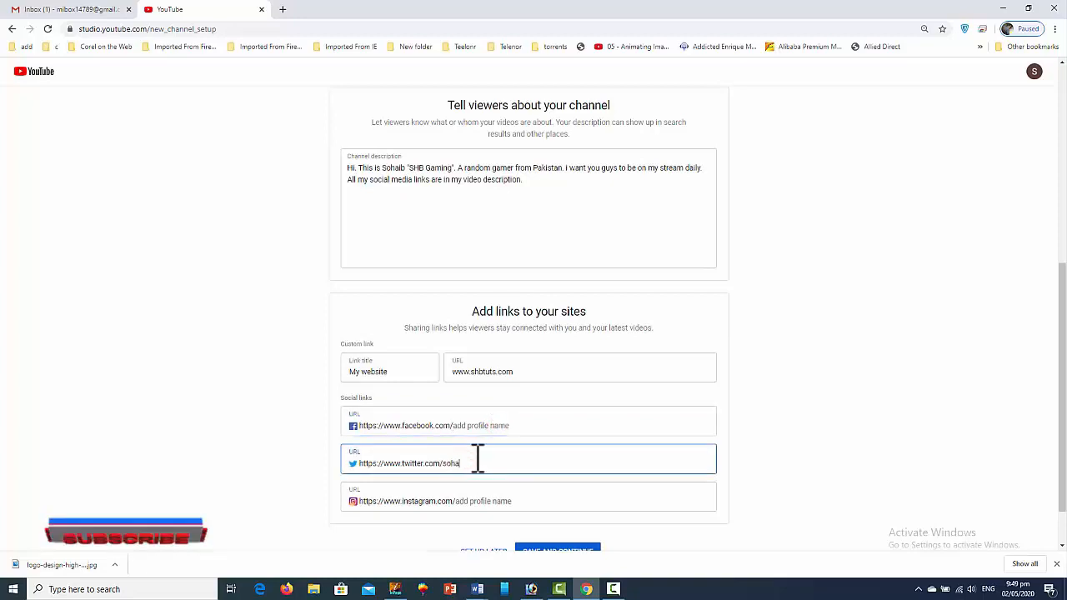
text(ibfarooq)
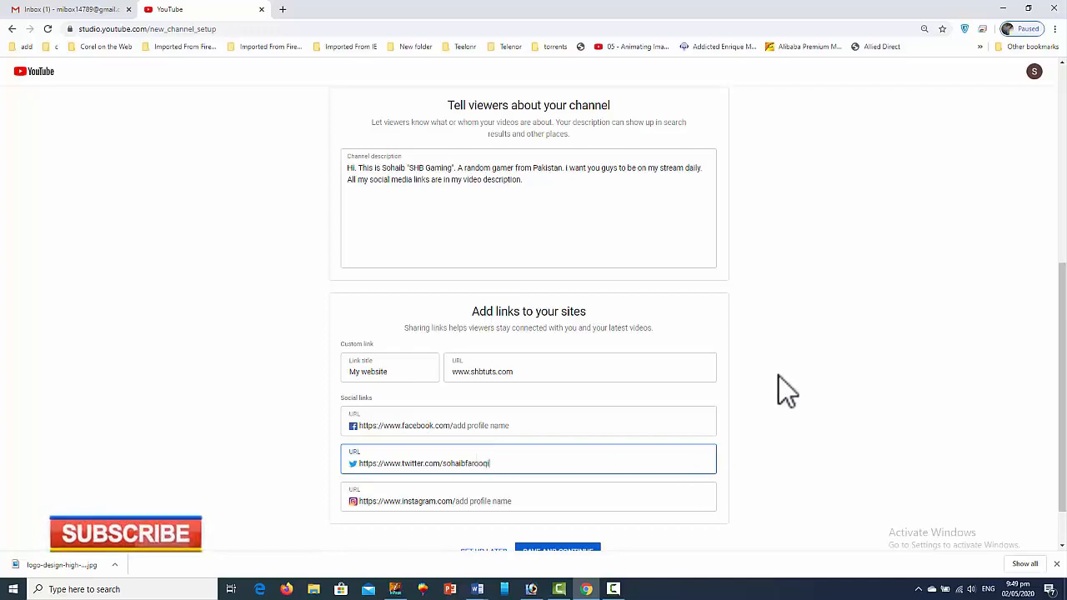
- Review the profile picture, description and links on the setup page, and save the channel setup
scroll(778, 375, down, 1)
scroll(523, 428, up, 4)
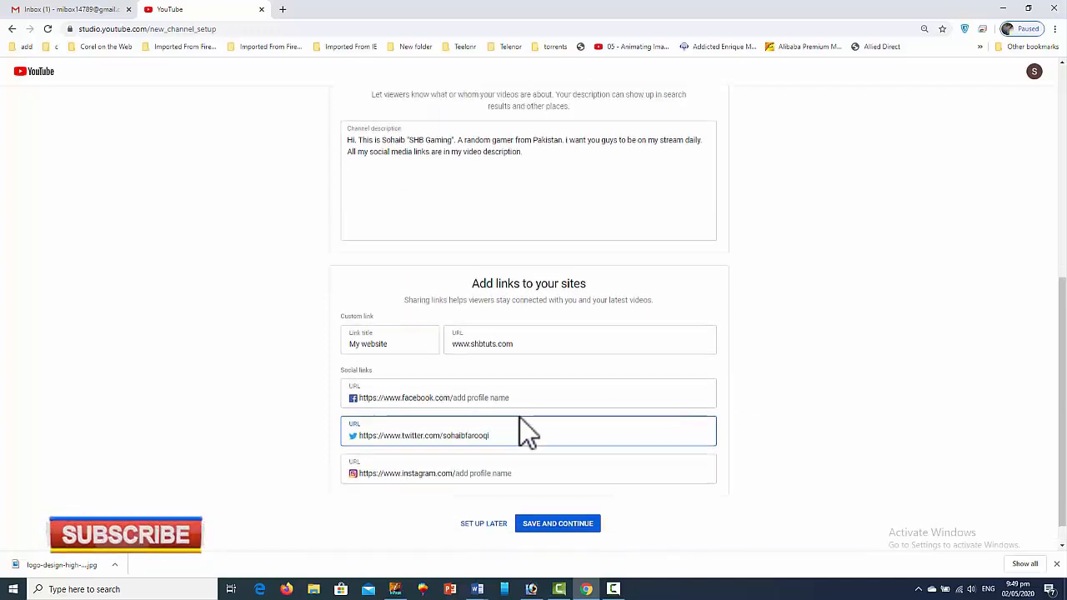
scroll(417, 250, up, 2)
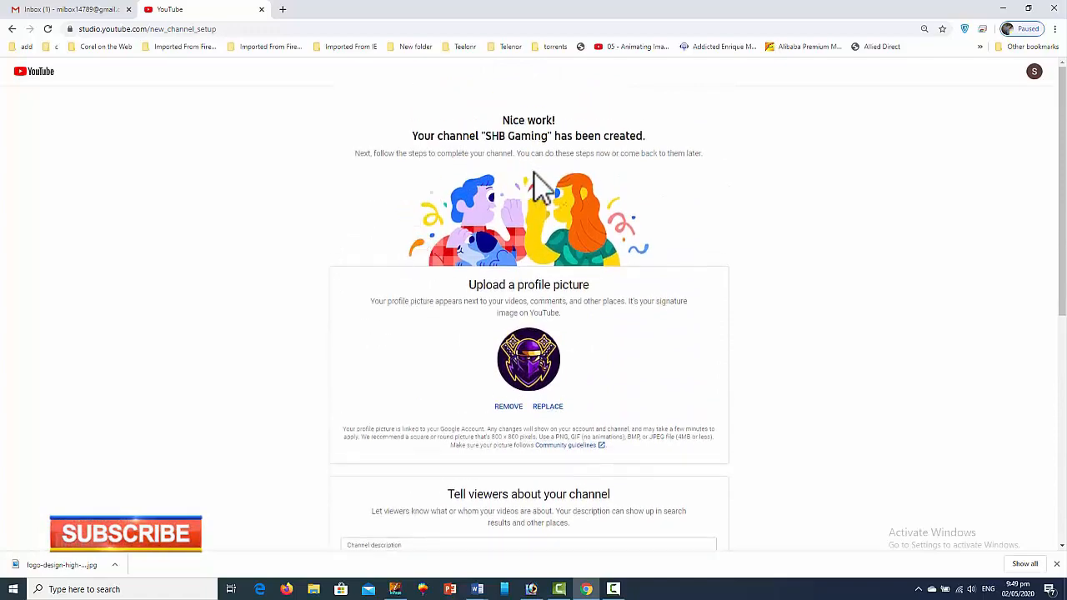
scroll(540, 328, down, 2)
scroll(541, 328, down, 3)
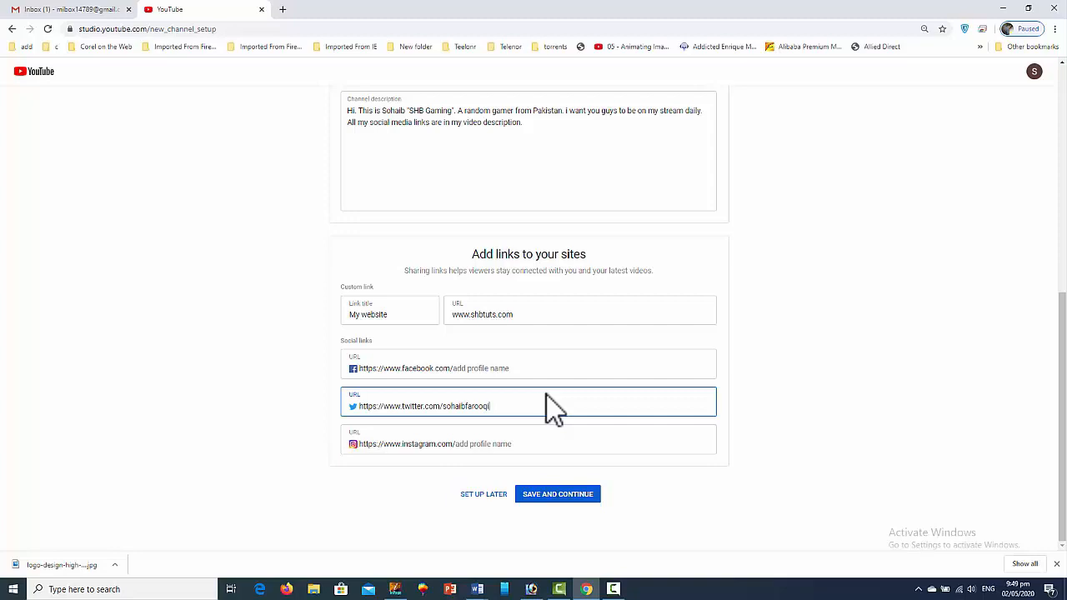
click(558, 496)
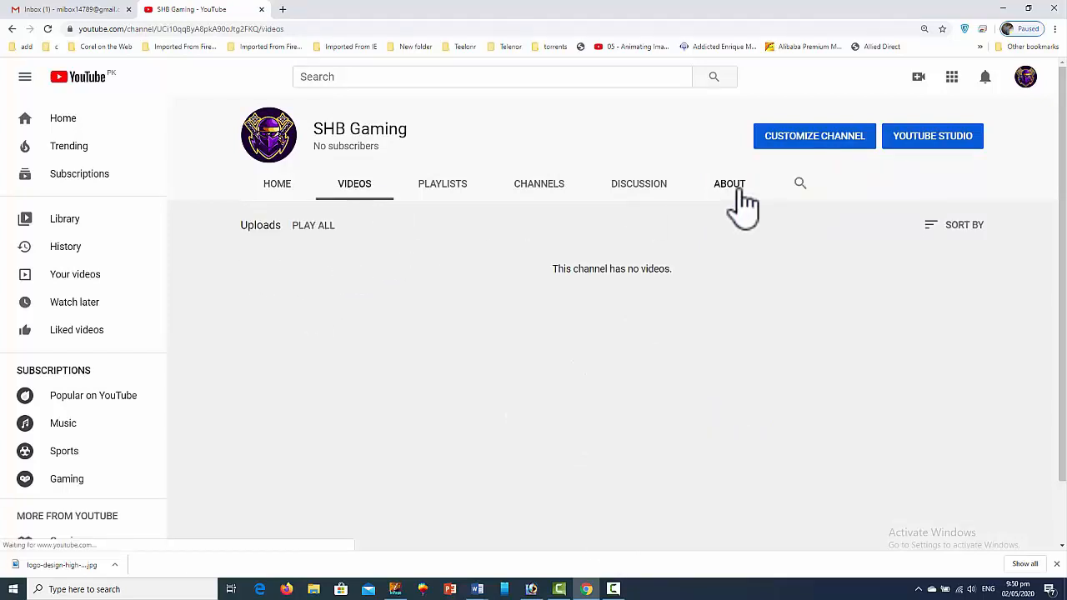
- Review the description and links in the channel's About section and reload the page
click(742, 199)
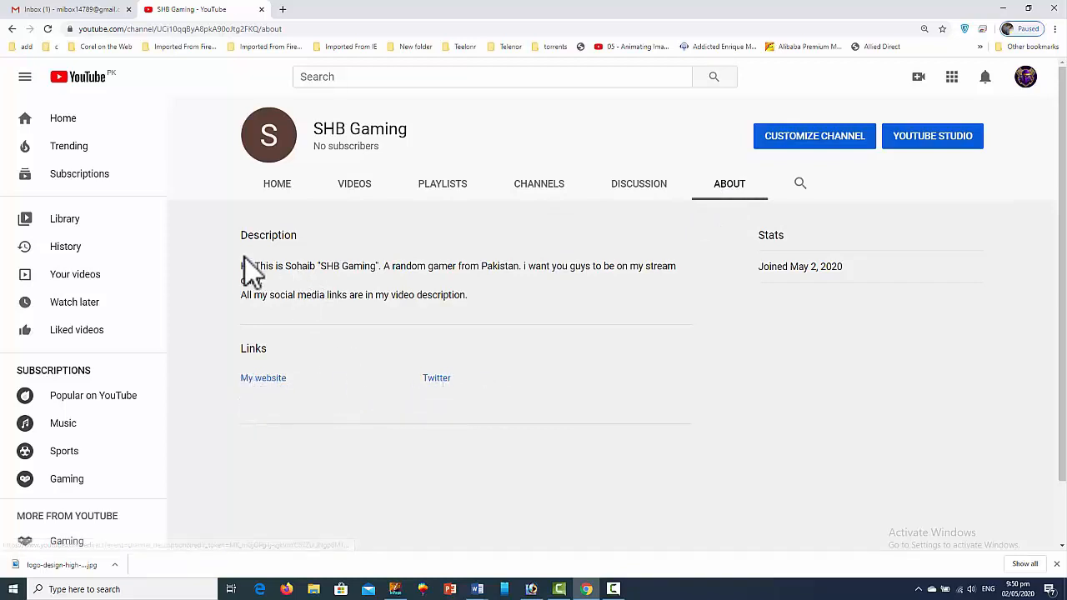
drag(241, 266, 473, 302)
click(472, 303)
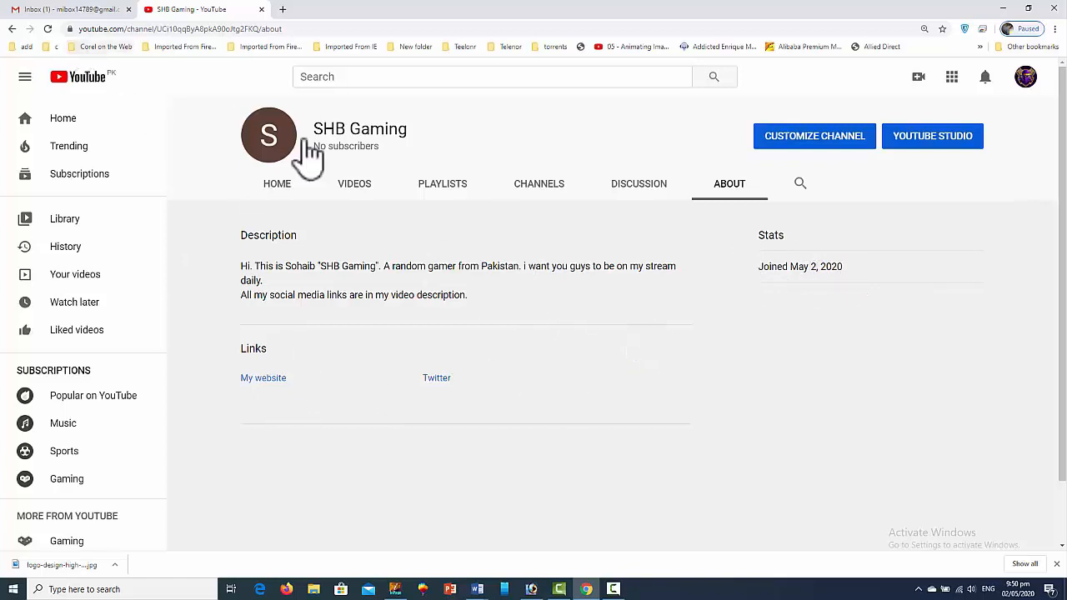
click(47, 29)
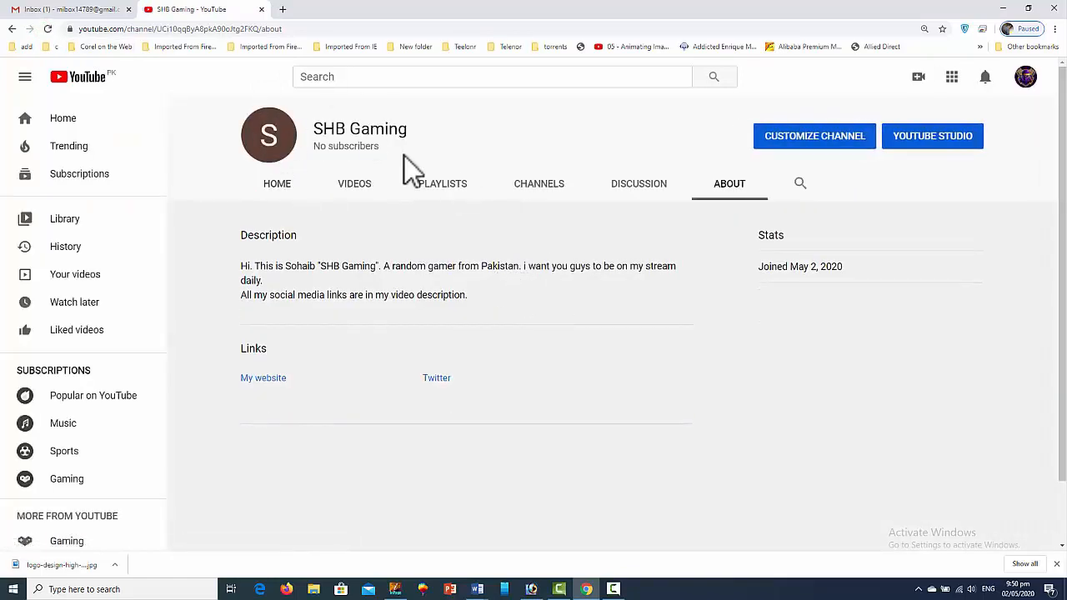
- Look through the channel's Discussion, Channels, Playlists, Videos and Home sections
click(632, 185)
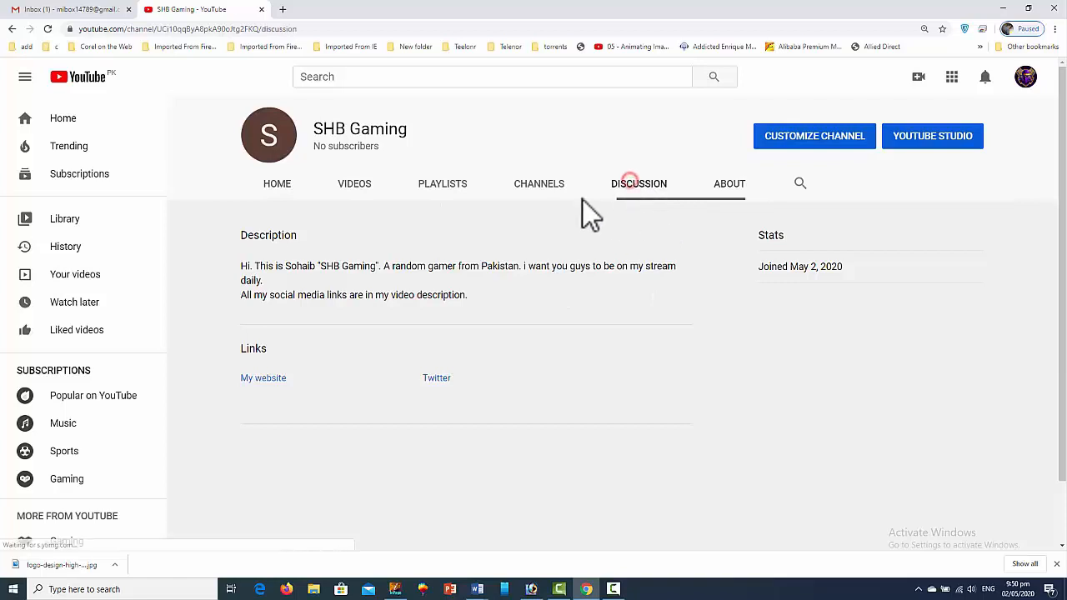
click(542, 184)
click(435, 184)
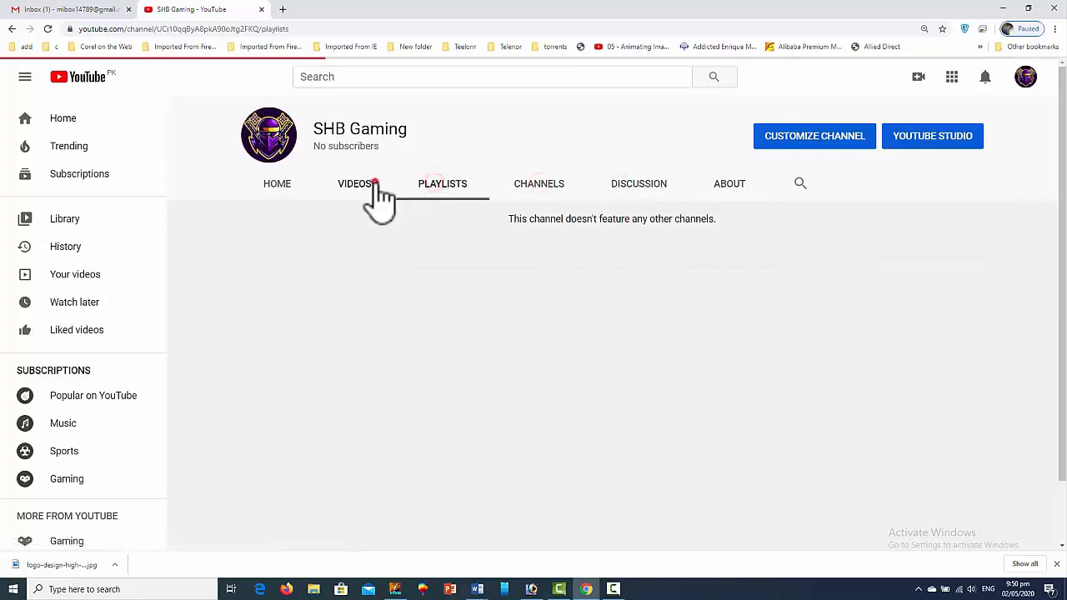
click(370, 188)
click(272, 190)
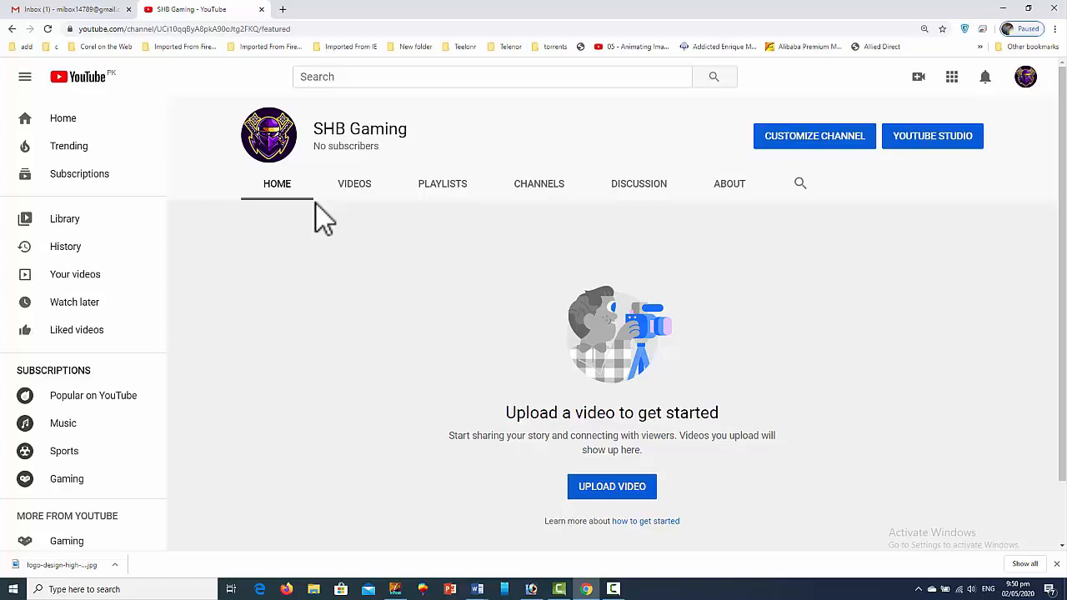
- Open YouTube Studio for the SHB Gaming channel and dismiss the welcome message
click(1024, 80)
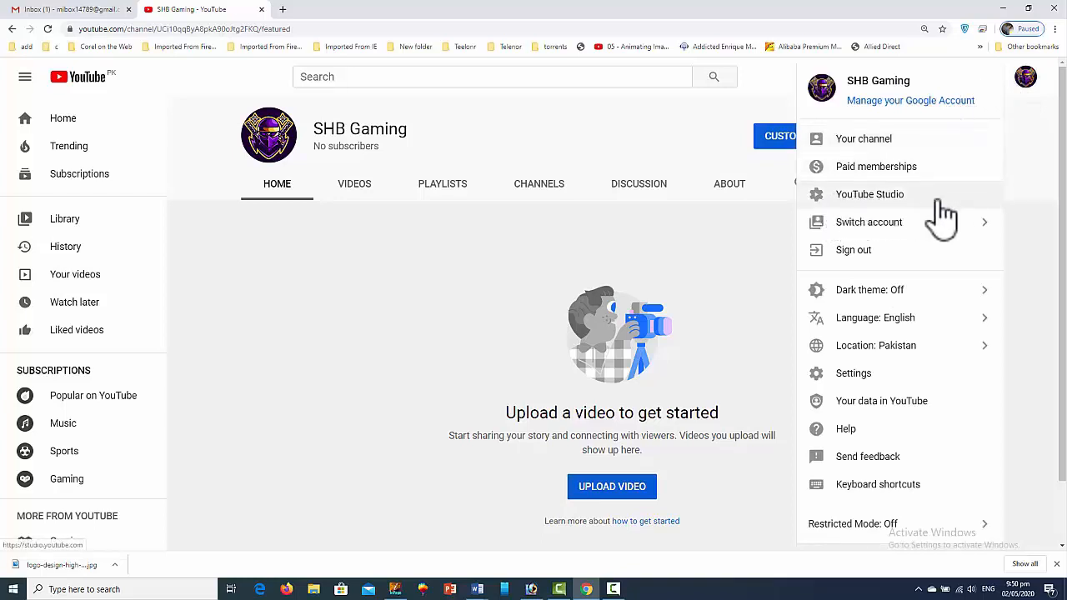
click(892, 197)
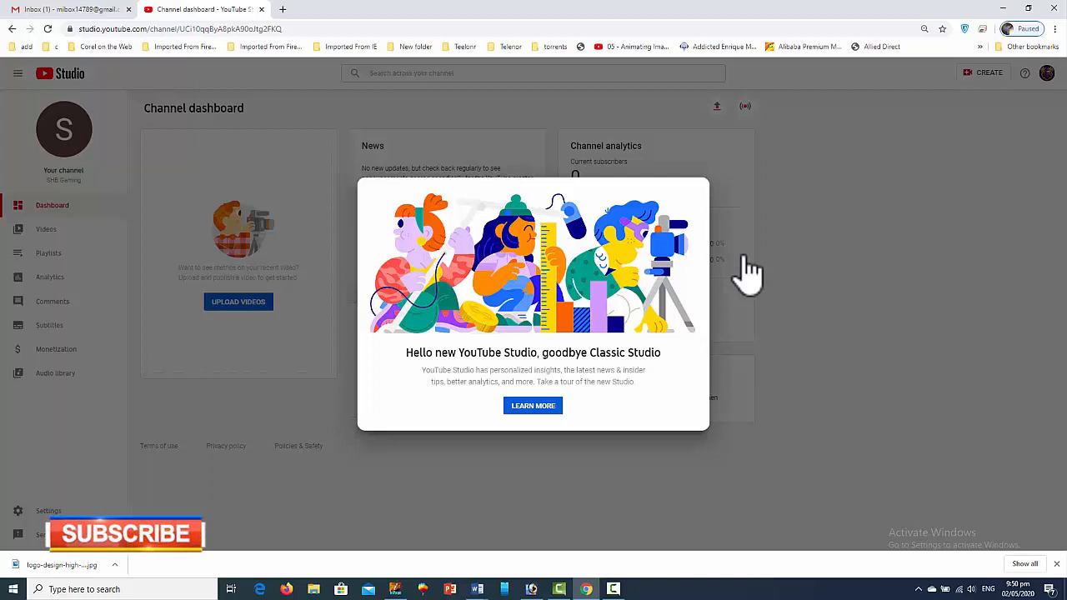
click(800, 259)
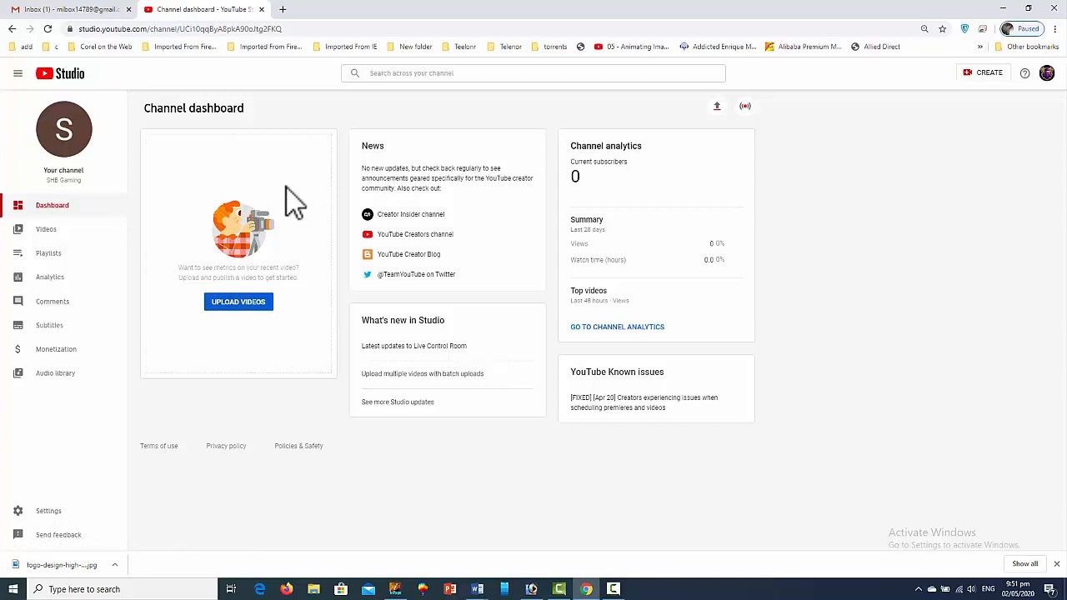
- Review the channel's videos list and its analytics overview for the last 28 days
click(81, 234)
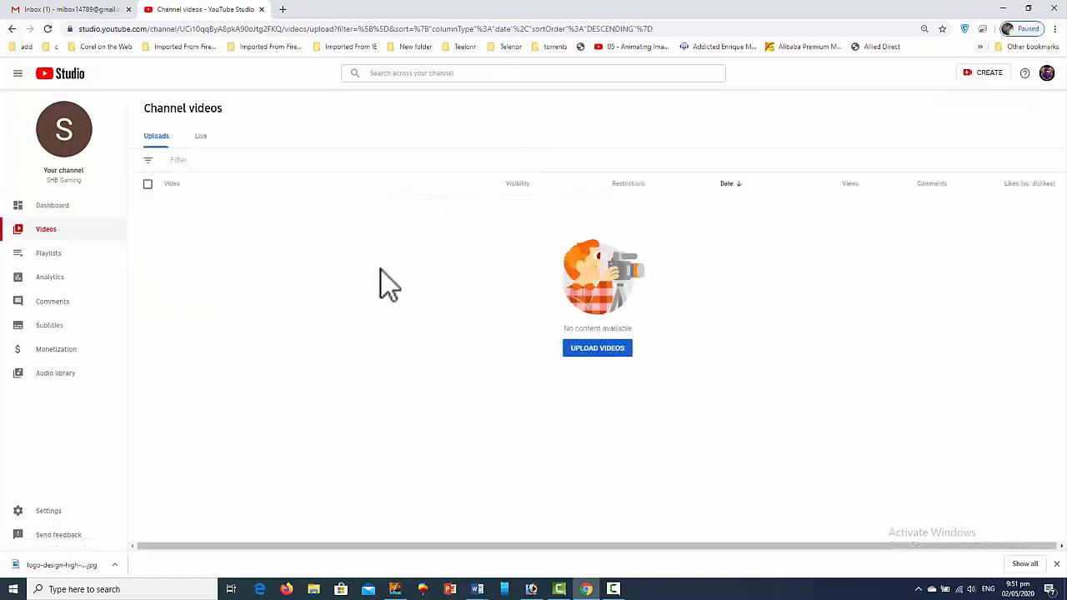
click(60, 277)
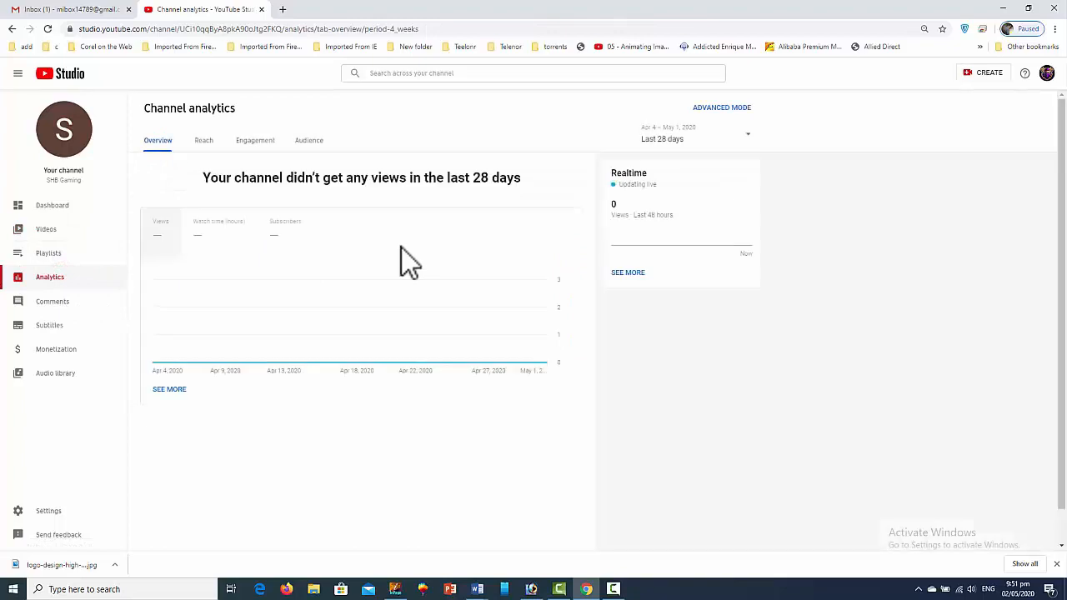
mouse_move(208, 337)
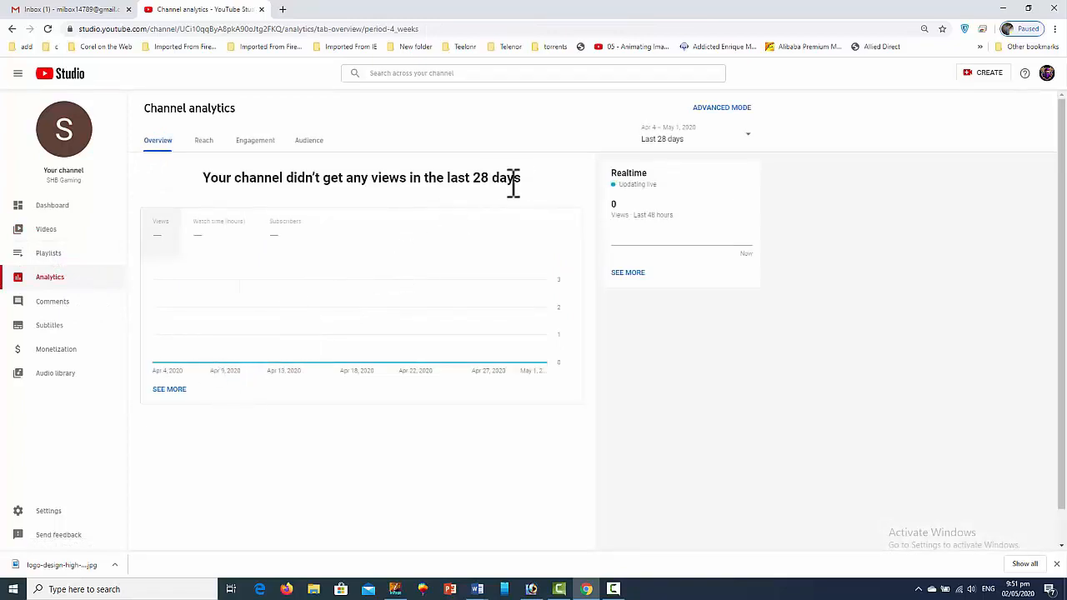
drag(522, 179, 425, 179)
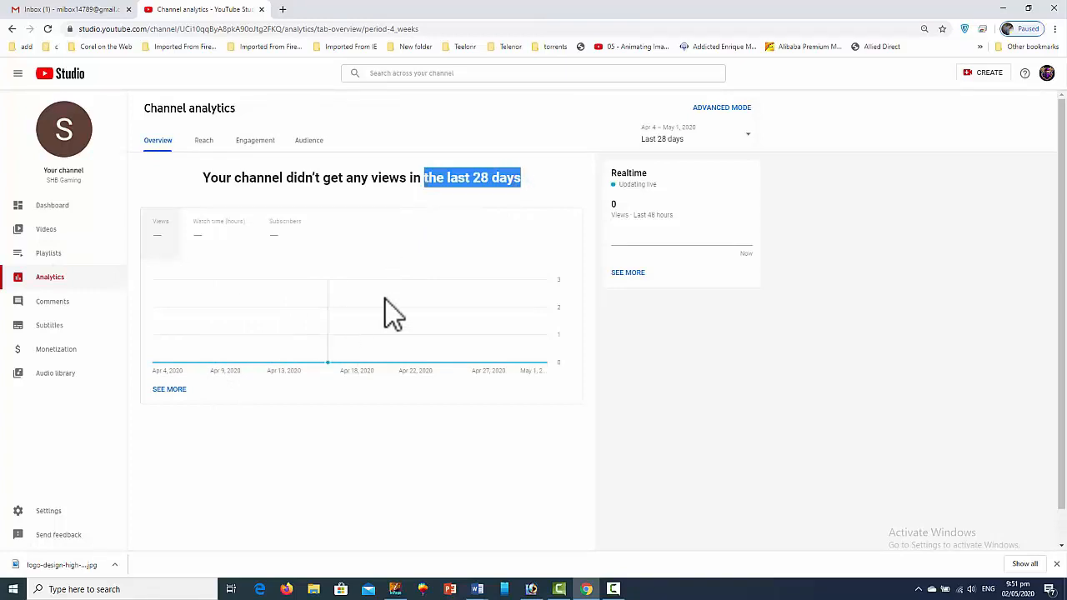
click(658, 315)
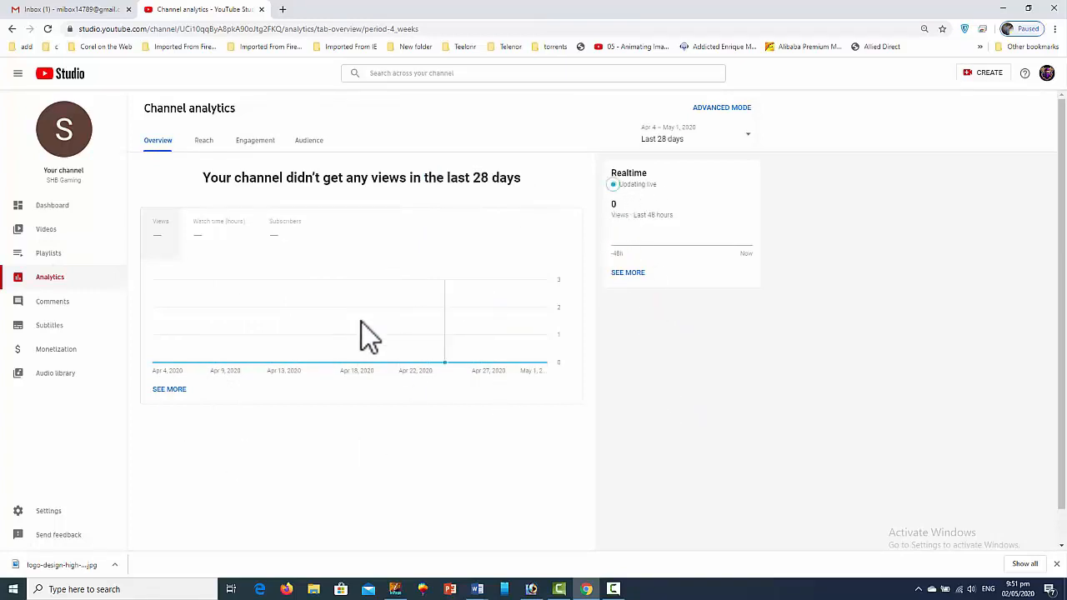
mouse_move(360, 322)
- Look through the channel's comments, subtitles, monetization and audio library pages, dismissing the comment filter tip and returning to the monetization page
click(77, 302)
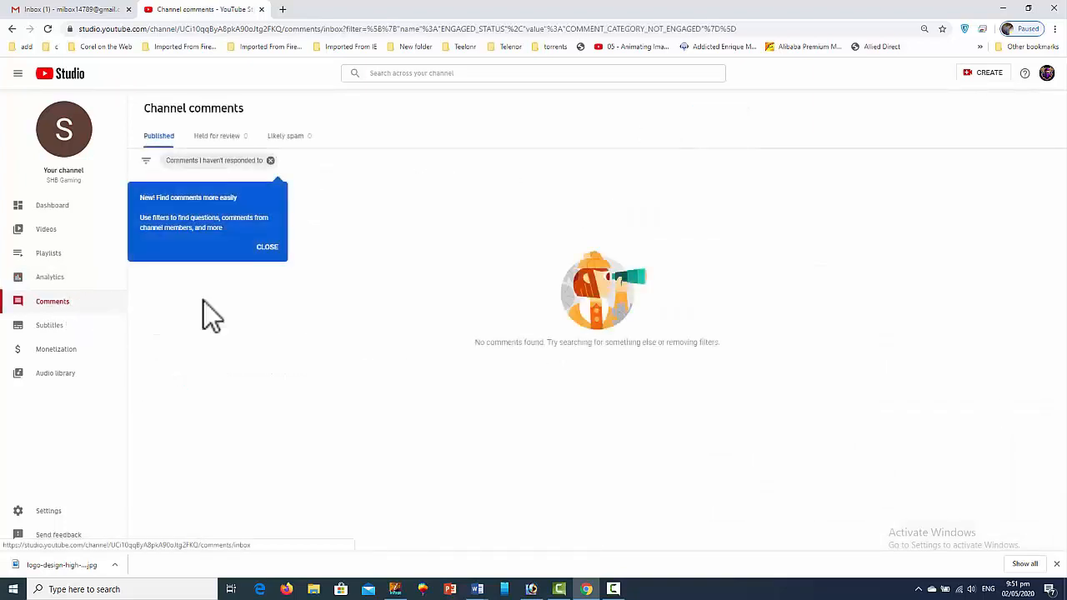
click(267, 247)
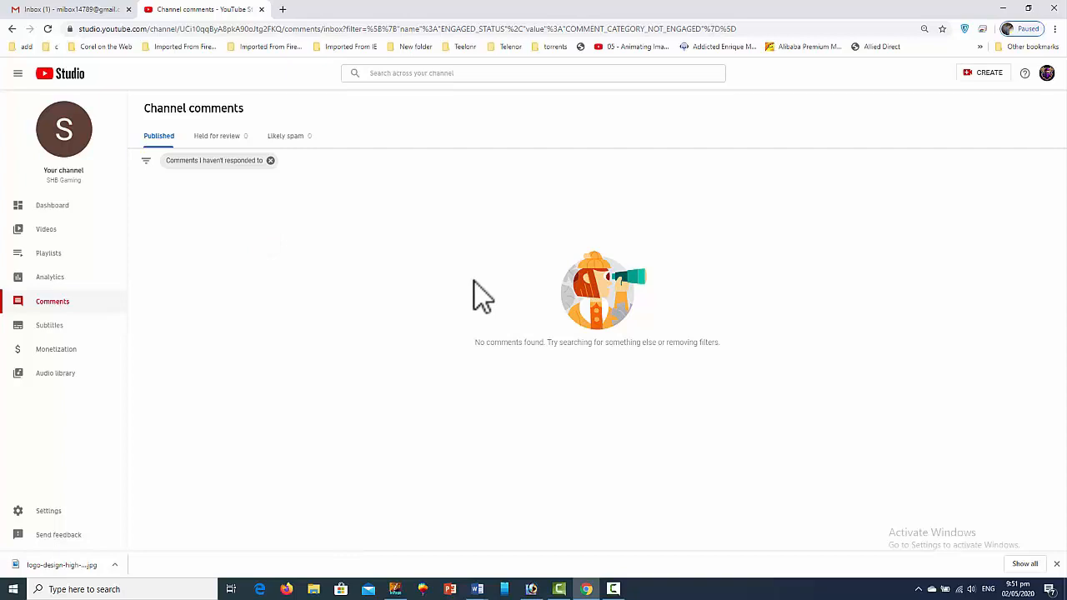
click(56, 325)
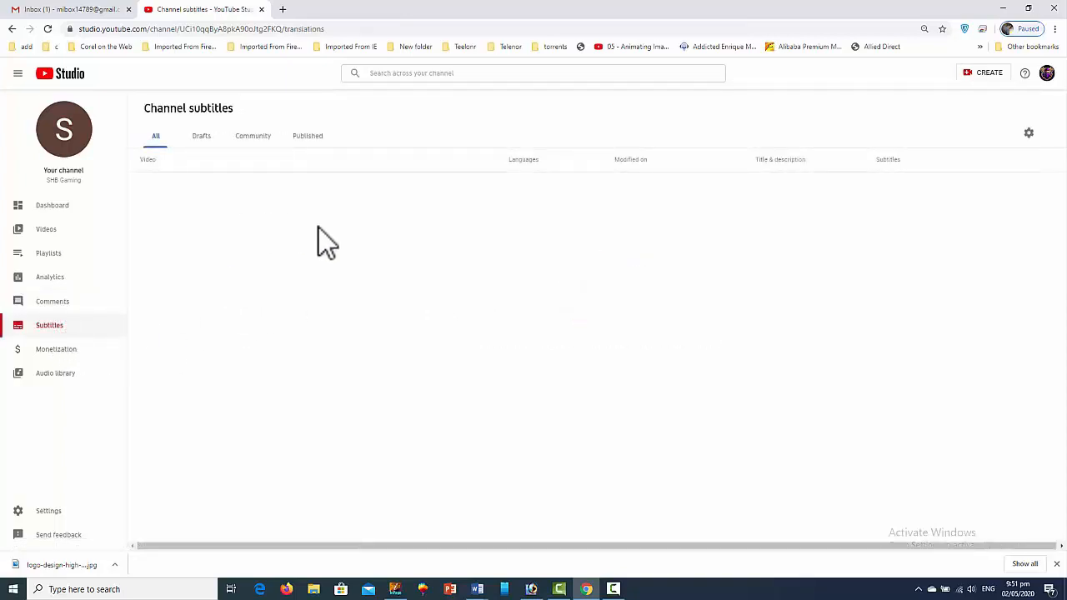
click(72, 349)
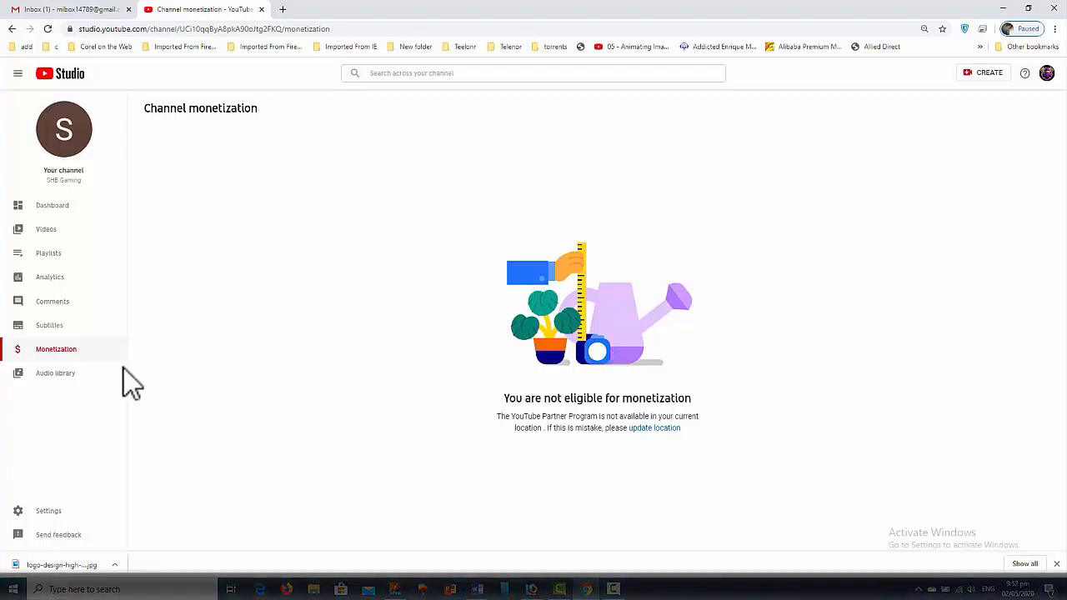
click(71, 377)
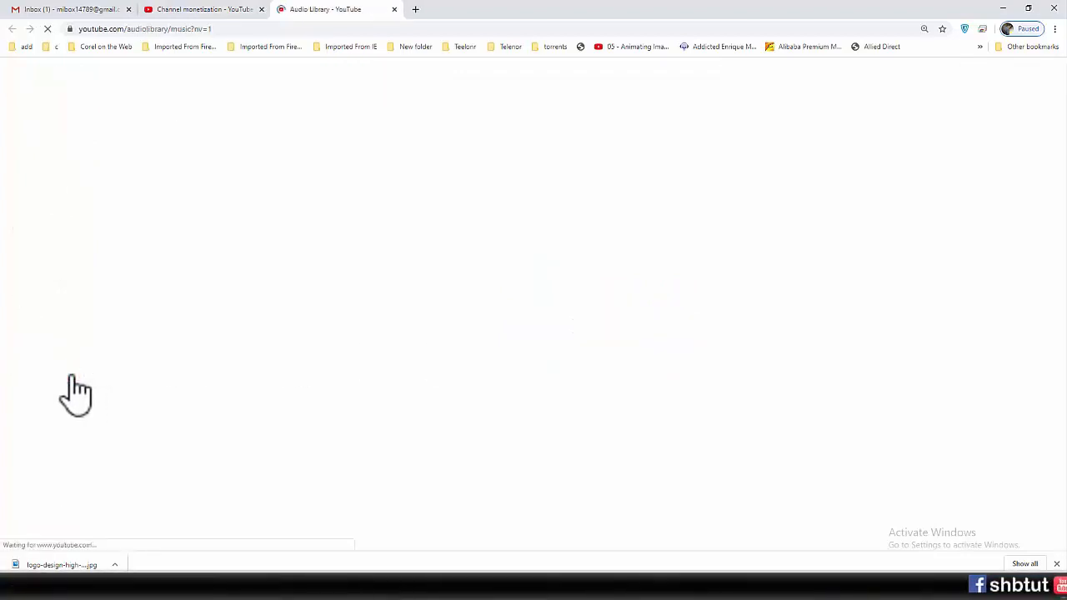
click(210, 10)
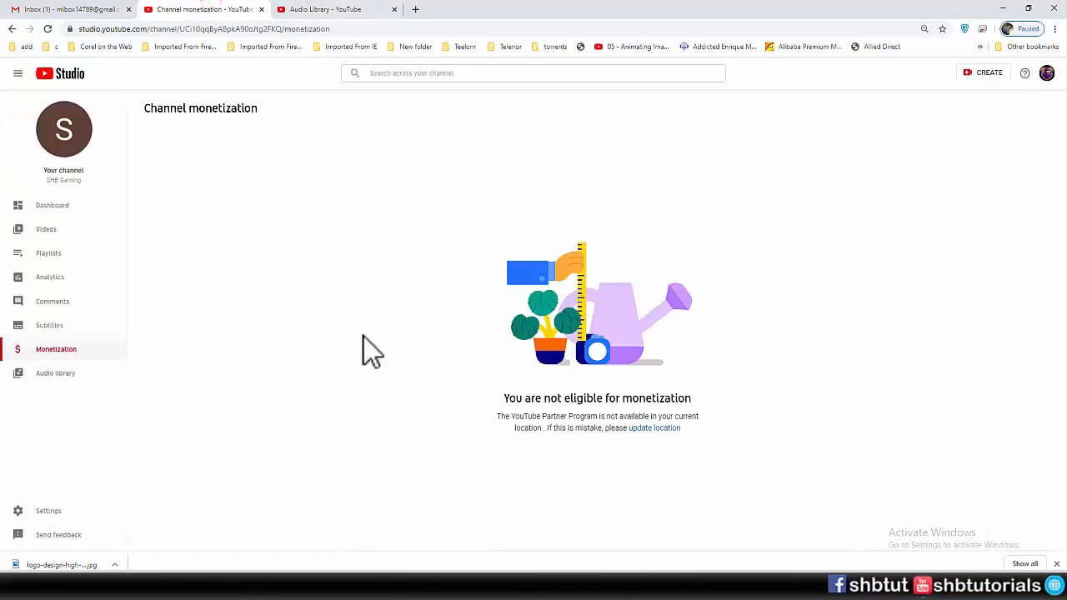